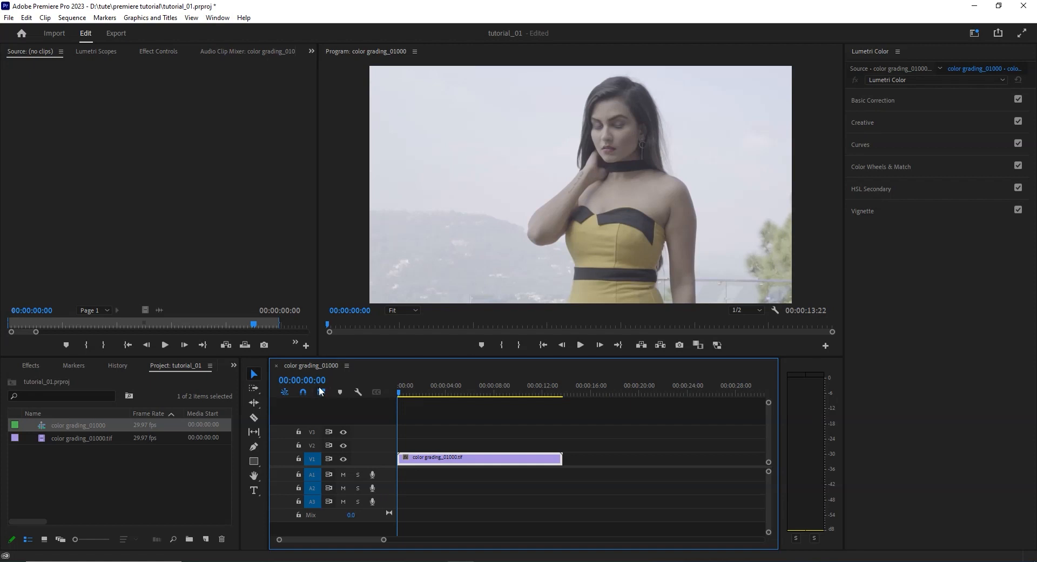
Move the playhead to 00:00:03:21 and apply the SL BIG creative look to the clip with intensity 151.1.
drag(410, 404, 443, 399)
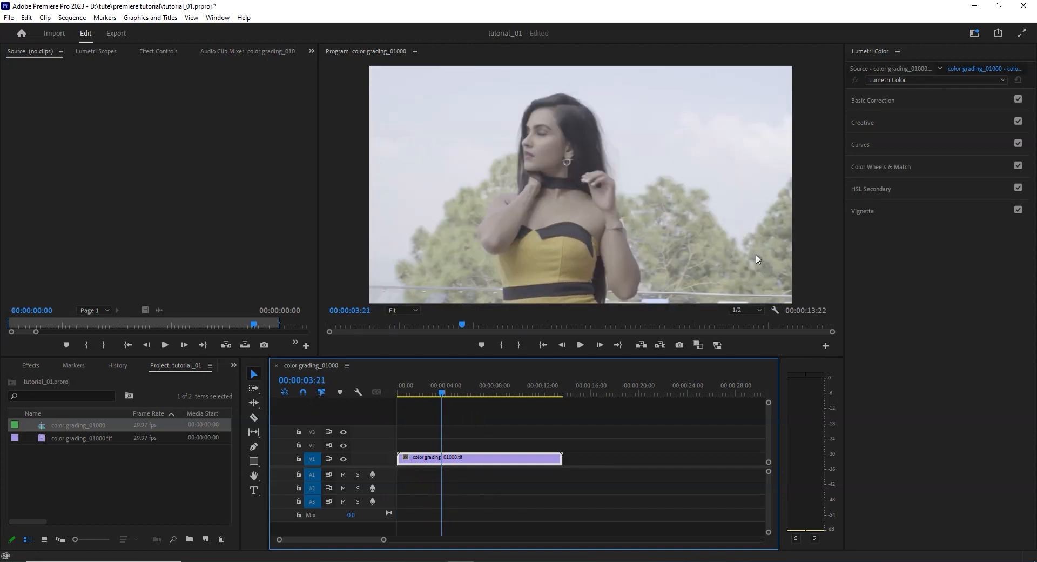
click(867, 122)
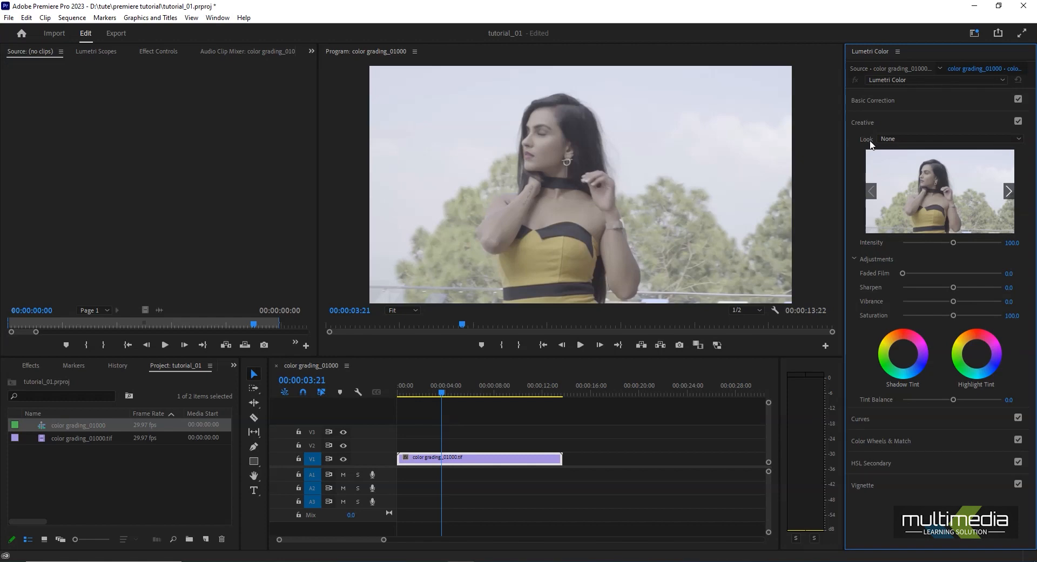
click(887, 140)
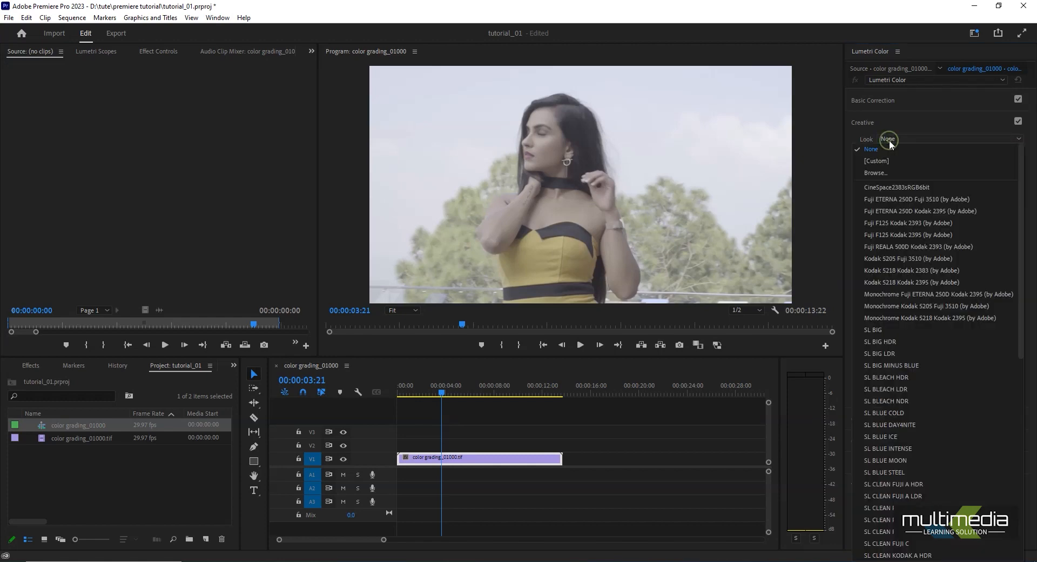
click(886, 330)
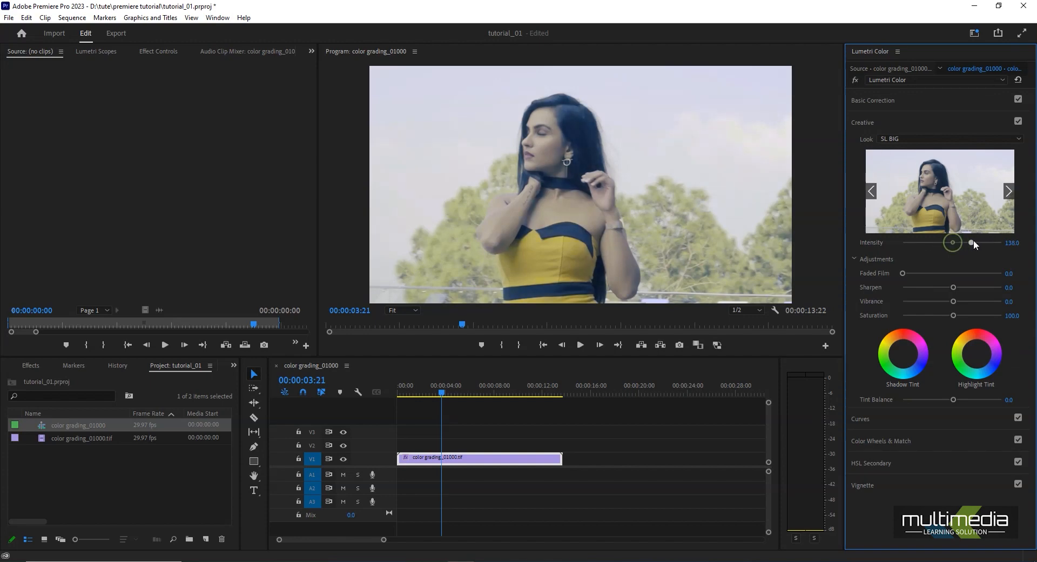
mouse_move(974, 242)
mouse_down()
mouse_move(912, 241)
mouse_move(992, 242)
mouse_move(897, 245)
mouse_move(976, 249)
mouse_up()
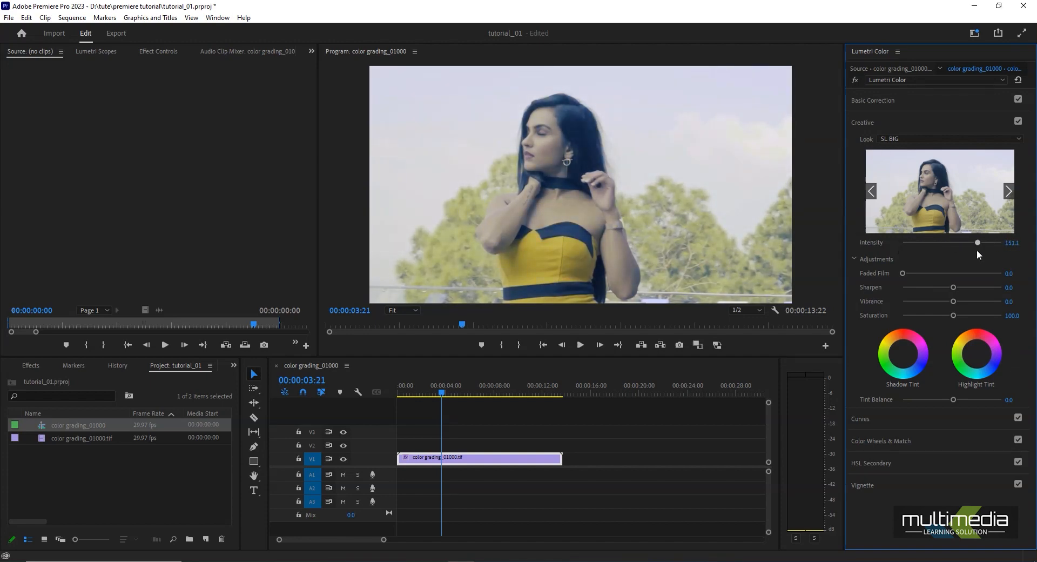
Try the SL BLUE ICE look with intensity 79.3, and return the look to None.
click(889, 136)
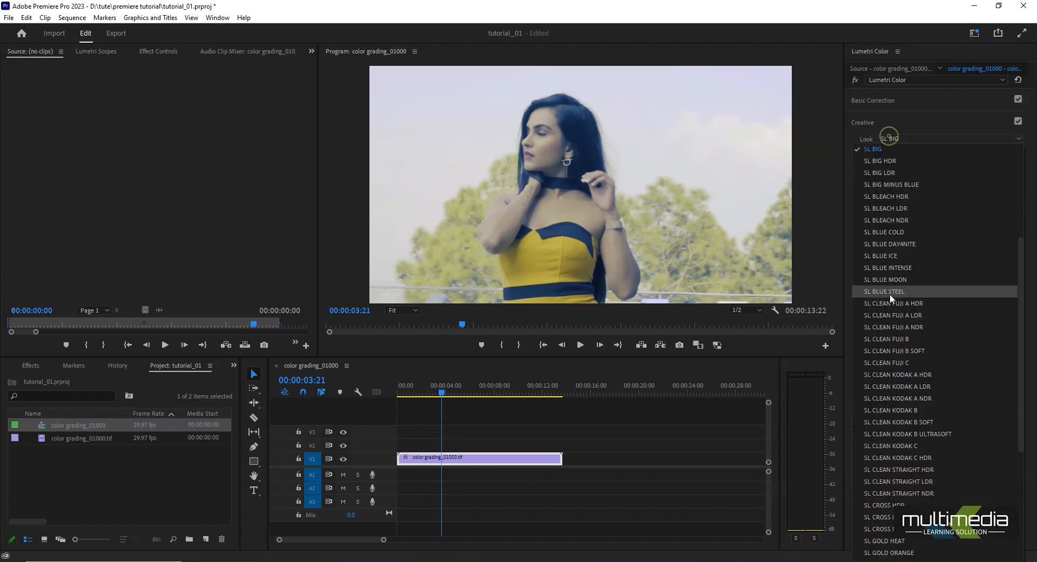
click(879, 256)
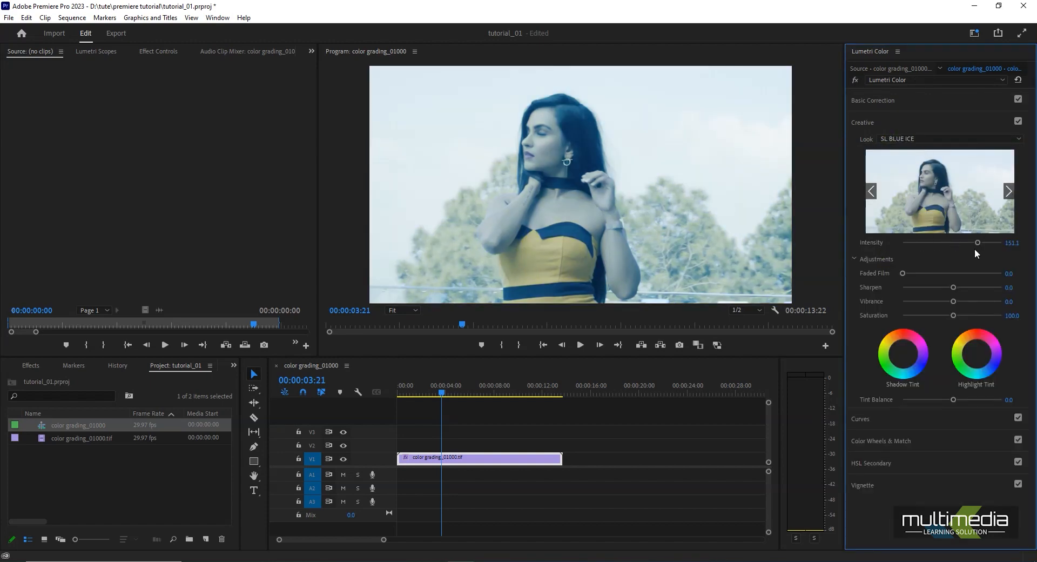
drag(977, 244, 941, 243)
click(904, 138)
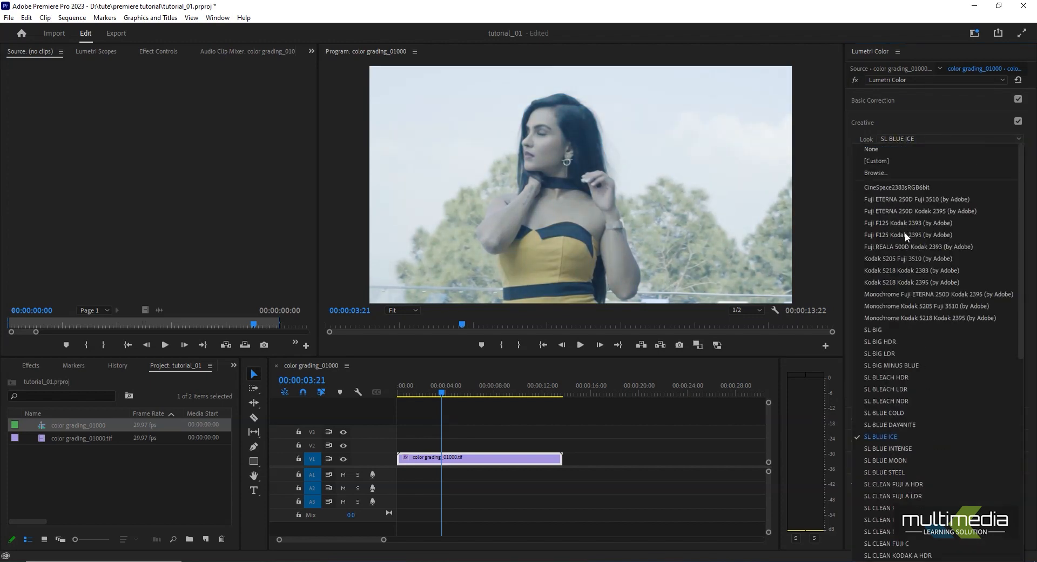
click(879, 150)
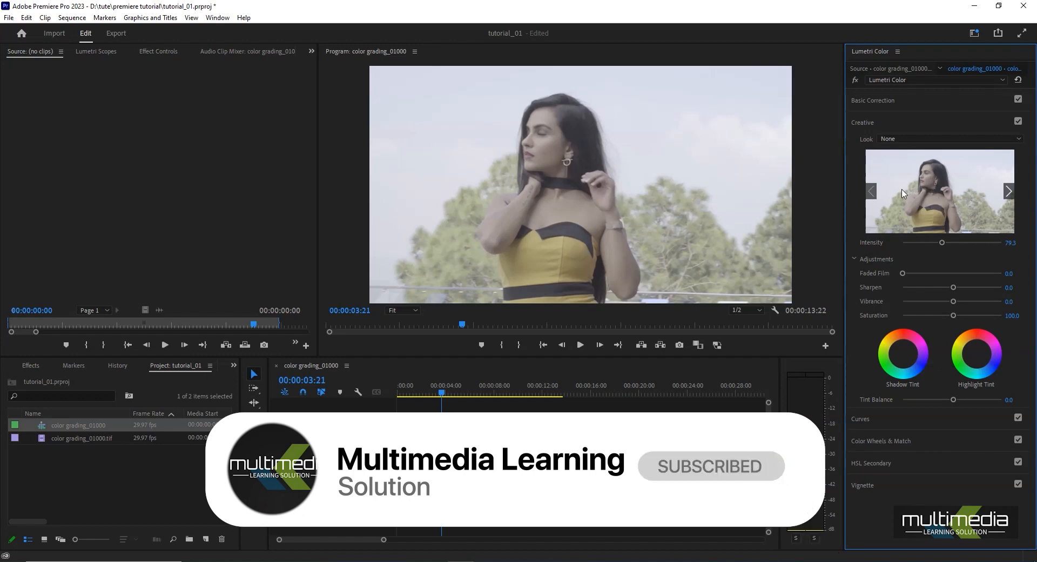
Try the ARRI_Universal_HD input LUT in Basic Correction and reset the input LUT to None.
click(873, 100)
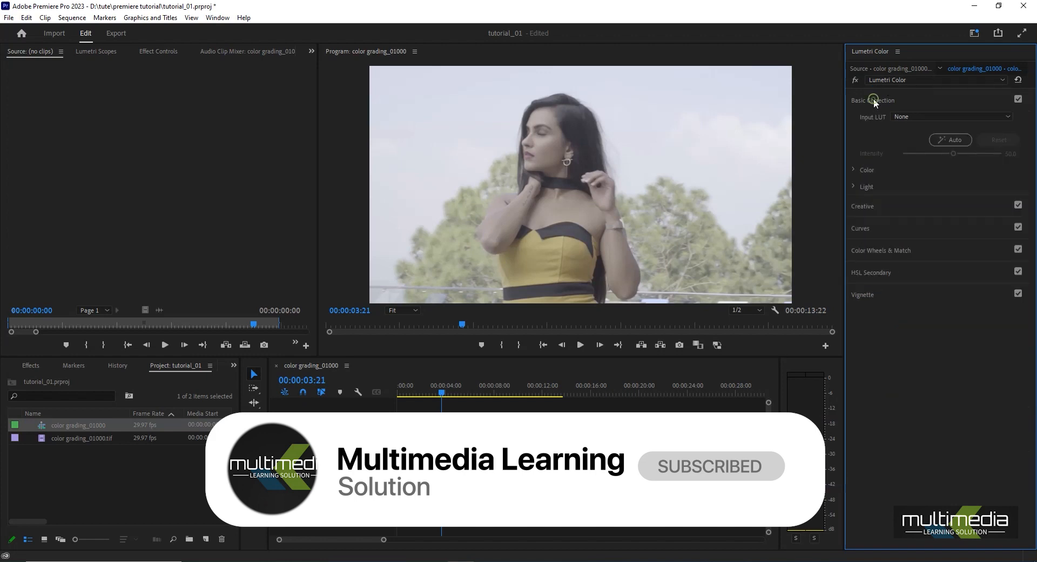
click(910, 117)
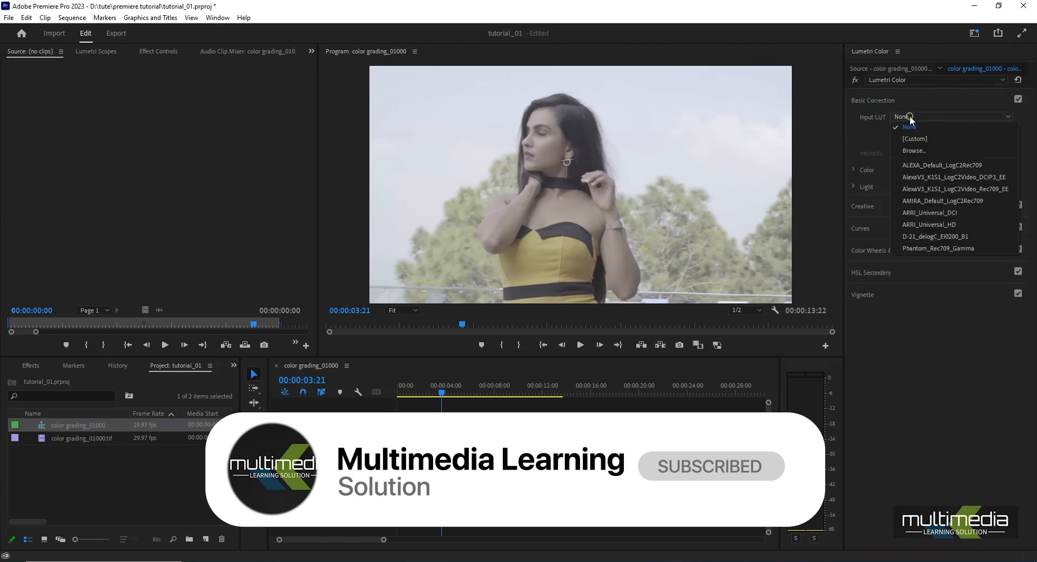
click(933, 226)
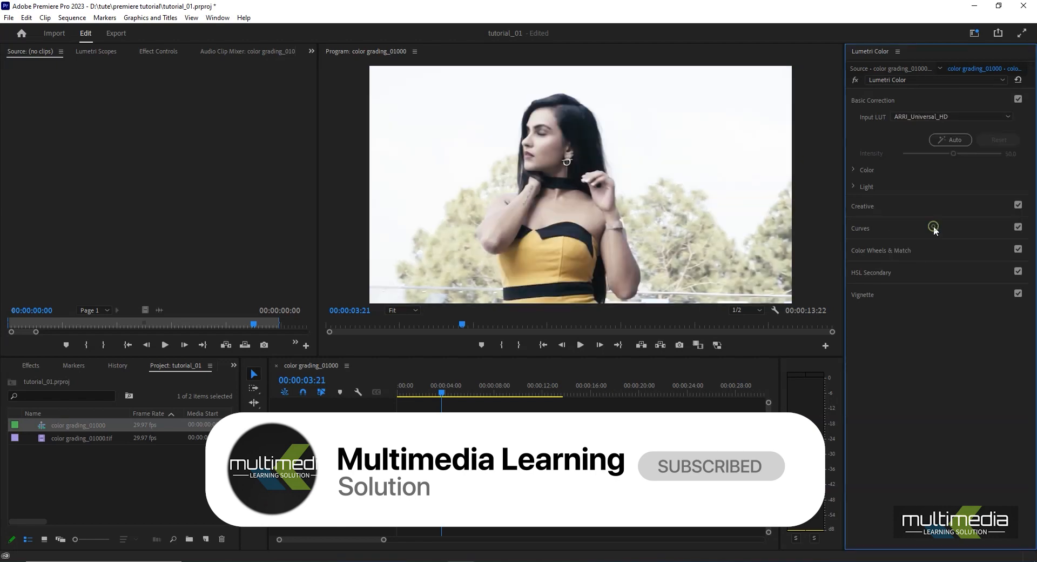
click(927, 116)
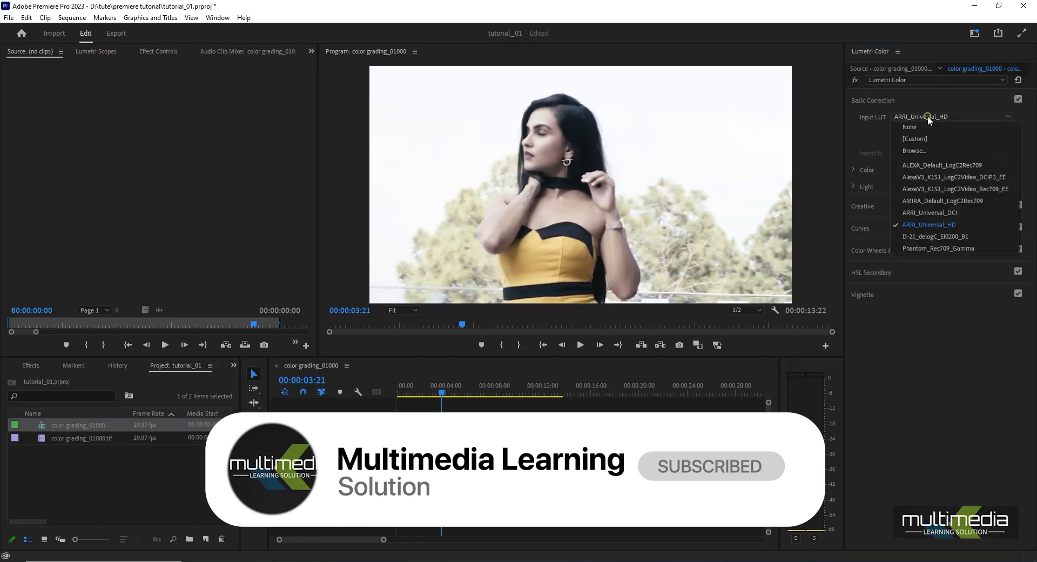
click(927, 126)
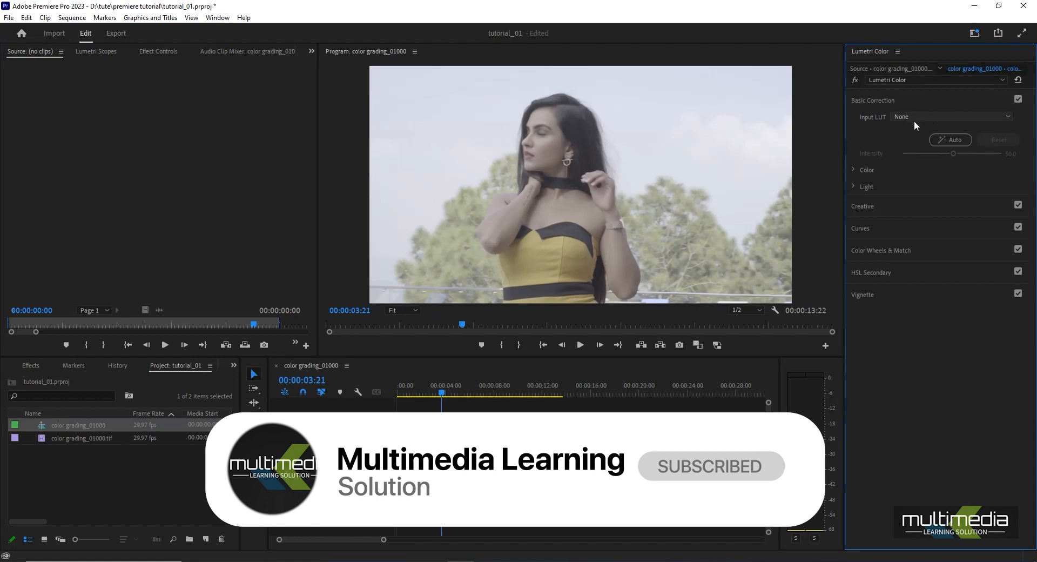
Apply the SL BIG LDR creative look to the clip.
click(872, 99)
click(871, 121)
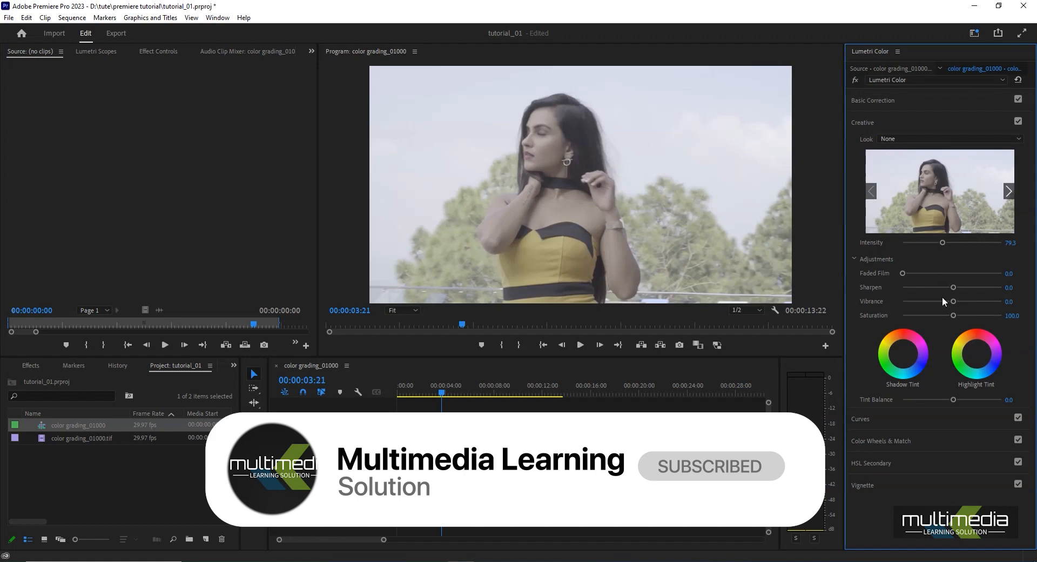
click(907, 136)
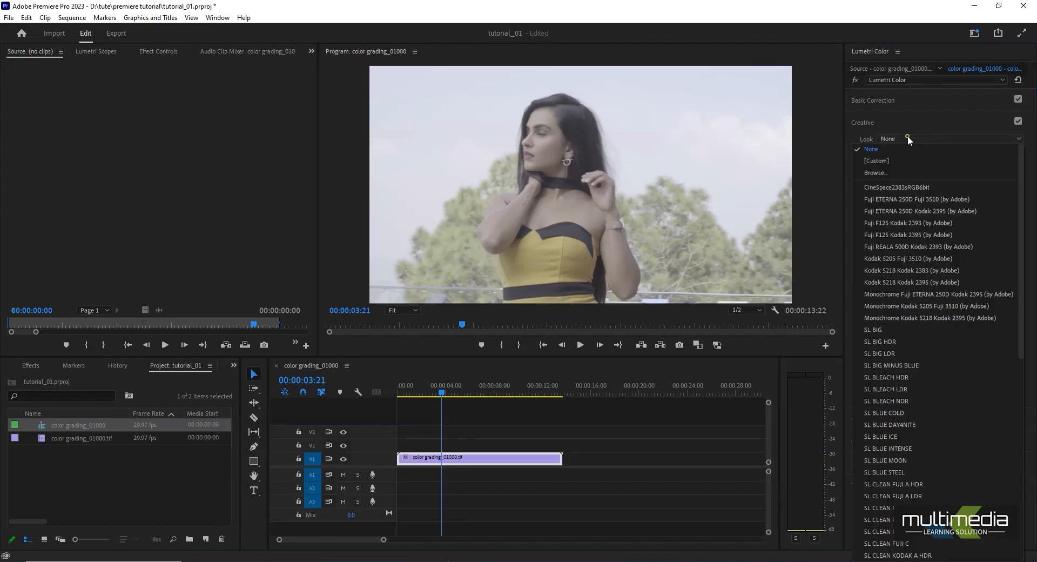
click(899, 353)
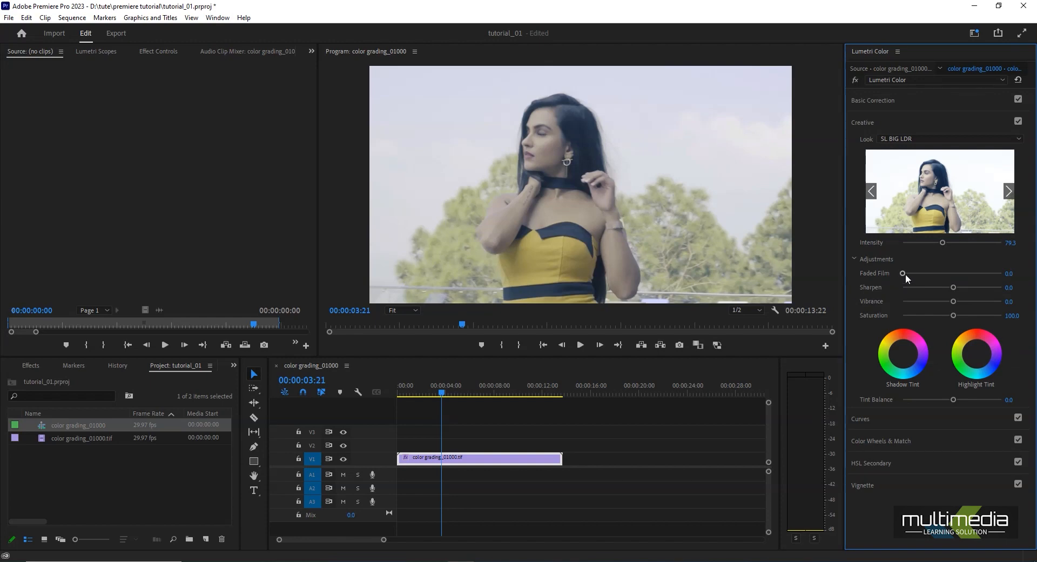
In the creative adjustments, set Sharpen to 57.6 and Vibrance to 2.2, keeping Faded Film at 0.0.
mouse_move(900, 275)
mouse_down()
mouse_move(1010, 274)
mouse_move(889, 270)
mouse_move(1016, 273)
mouse_move(894, 274)
mouse_up()
mouse_move(954, 288)
mouse_down()
mouse_move(989, 284)
mouse_move(894, 290)
mouse_move(965, 287)
mouse_up()
mouse_move(993, 287)
mouse_down()
mouse_move(951, 292)
mouse_move(980, 293)
mouse_up()
mouse_move(954, 303)
mouse_down()
mouse_move(987, 306)
mouse_move(963, 306)
mouse_up()
drag(953, 310, 995, 302)
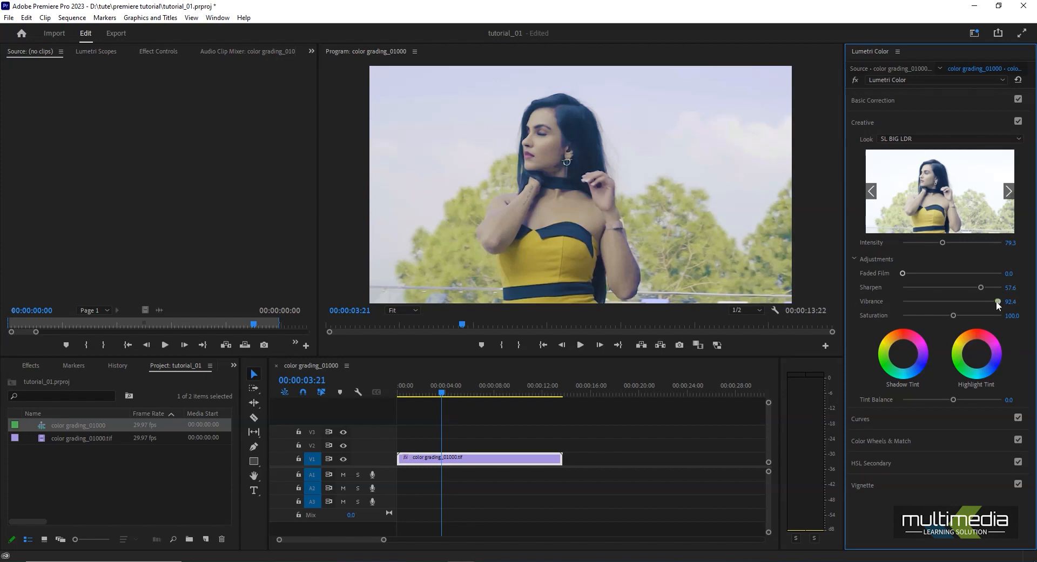
drag(996, 300, 952, 304)
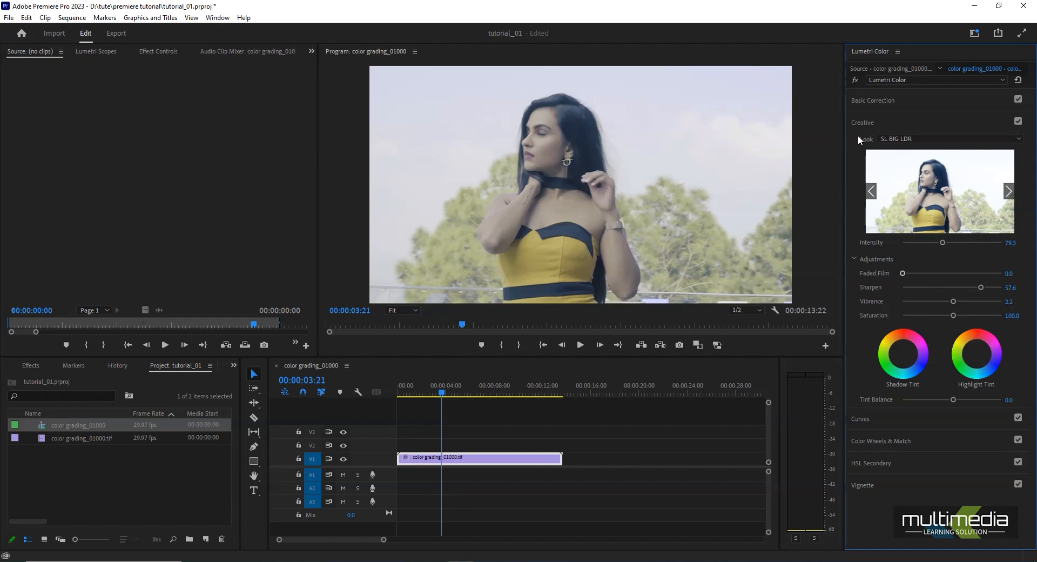
Examine the Light and Color settings available in Basic Correction.
click(870, 102)
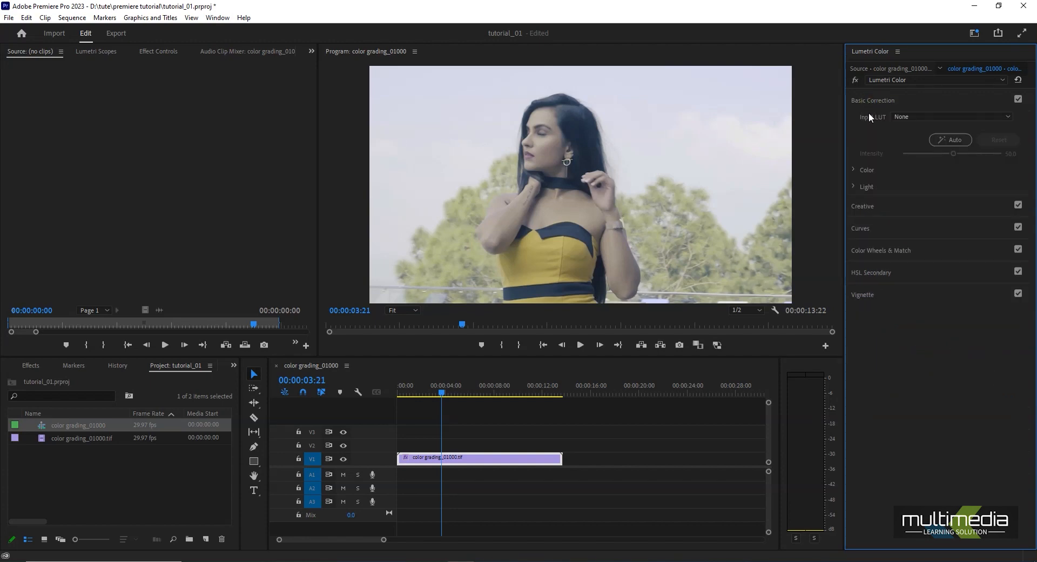
click(854, 185)
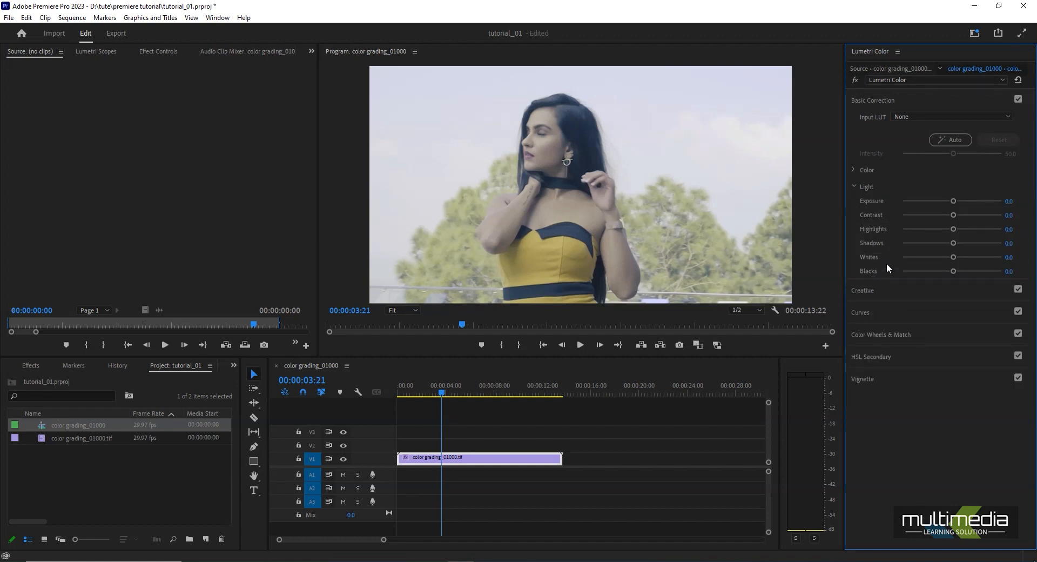
click(857, 186)
click(855, 168)
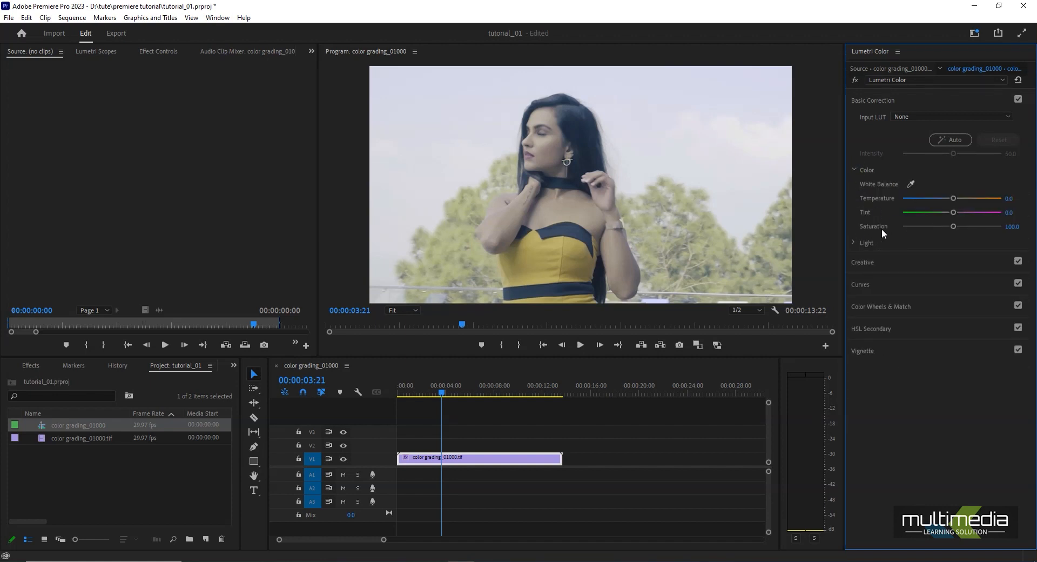
click(854, 170)
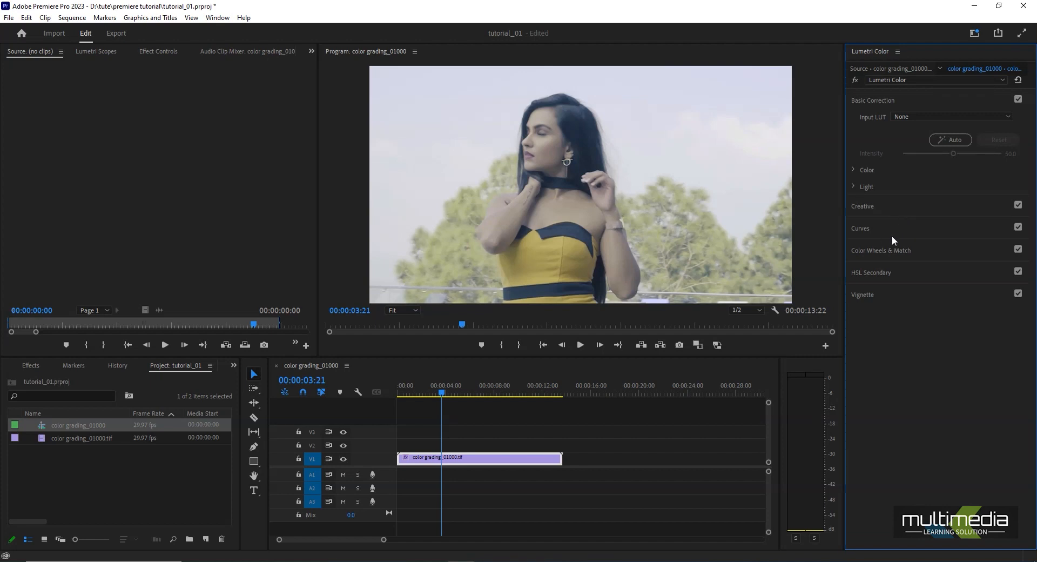
Raise the Saturation in the creative adjustments to 167.4.
click(877, 207)
drag(953, 315, 965, 313)
mouse_move(969, 315)
mouse_down()
mouse_move(948, 313)
mouse_move(988, 312)
mouse_move(941, 313)
mouse_move(996, 314)
mouse_move(956, 317)
mouse_up()
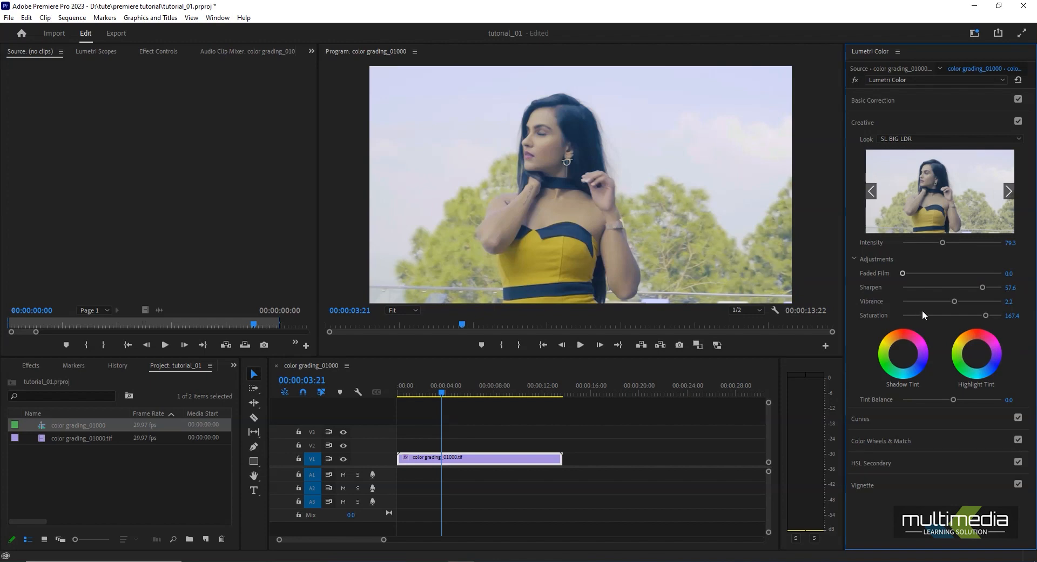
click(870, 121)
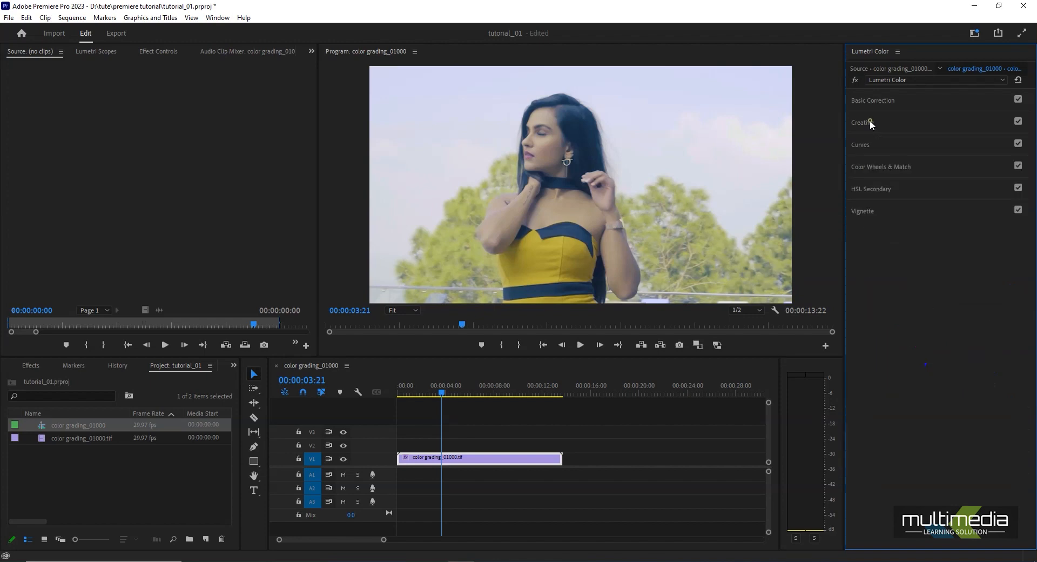
In the Basic Correction light settings, set Shadows to -56.5, Whites to 18.5 and Highlights to -25.0.
click(870, 103)
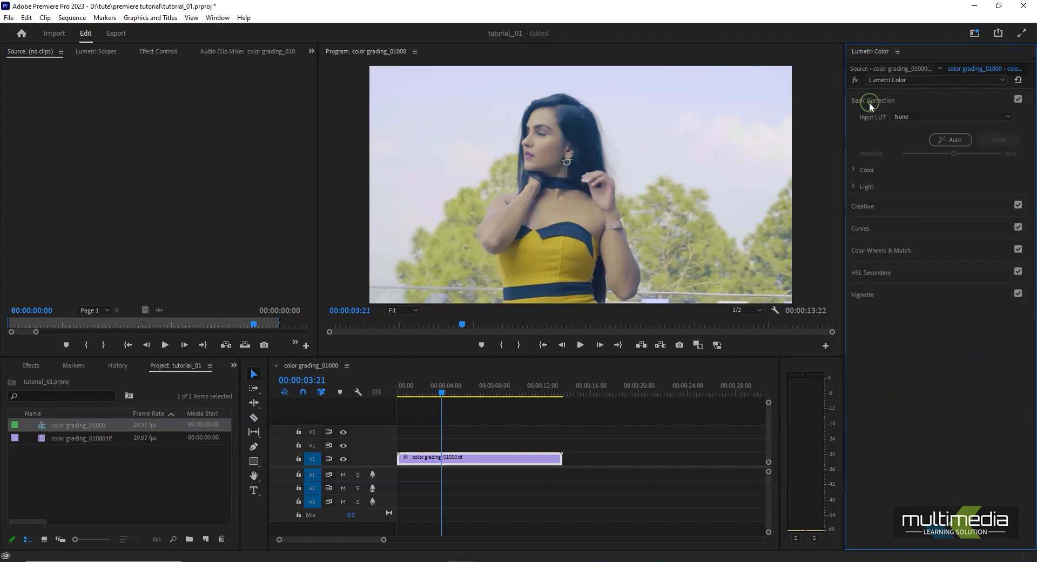
click(853, 187)
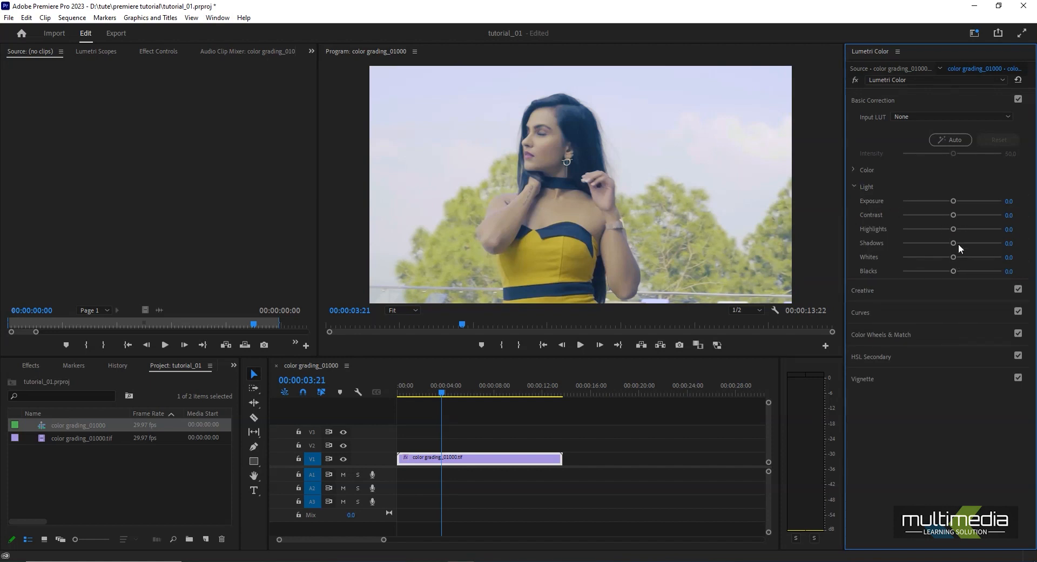
drag(954, 243, 924, 245)
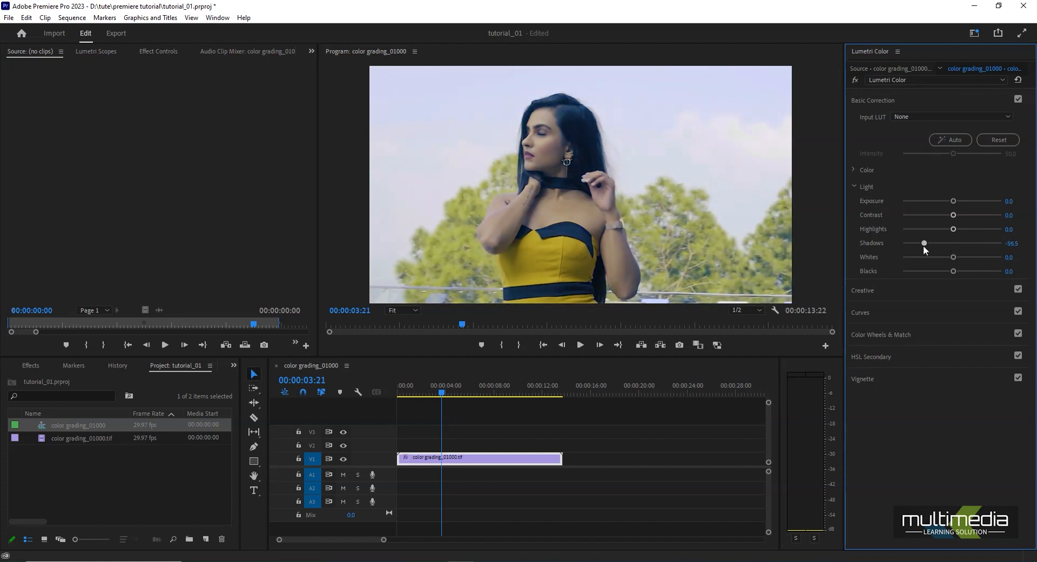
drag(953, 258, 961, 257)
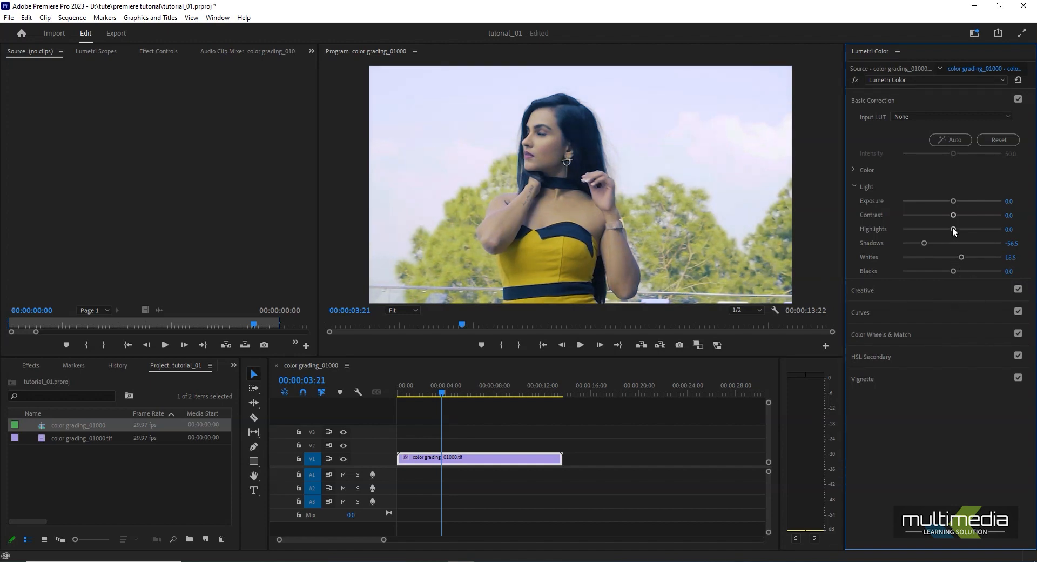
mouse_move(953, 229)
mouse_down()
mouse_move(922, 235)
mouse_move(938, 235)
mouse_up()
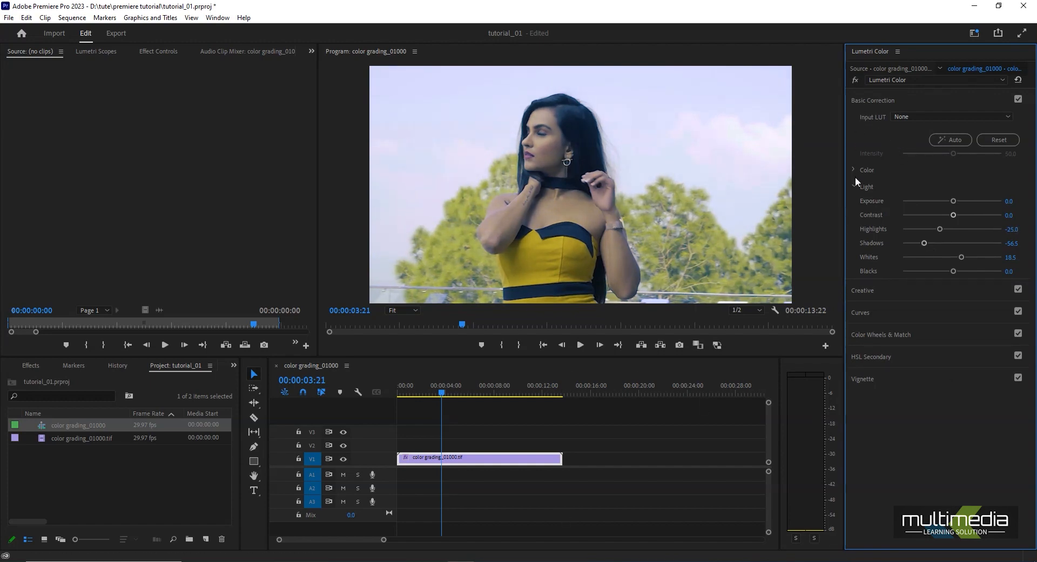
click(854, 102)
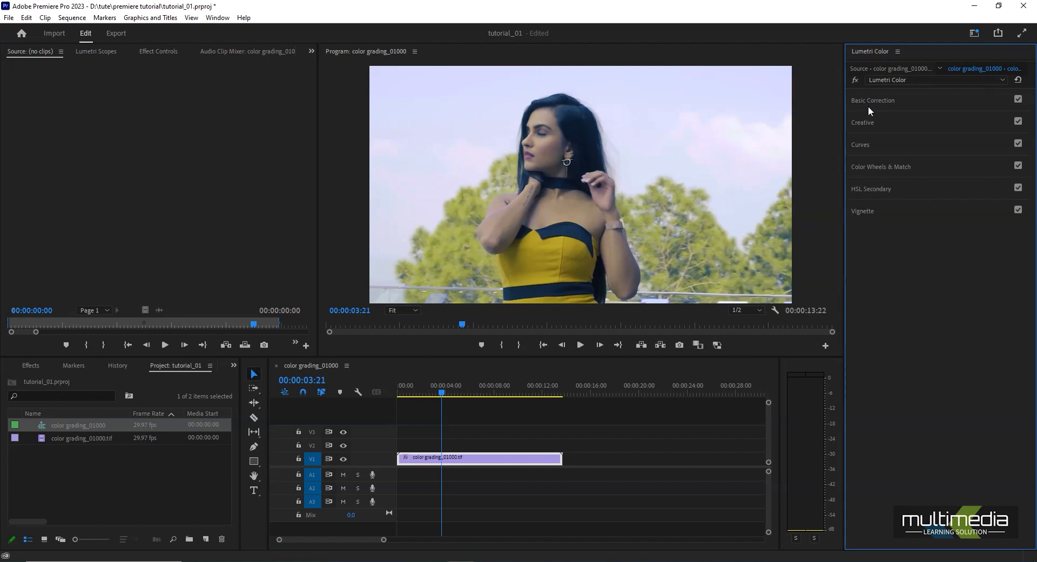
Shift the creative Shadow Tint slightly toward blue and set the Tint Balance to 6.5.
click(868, 124)
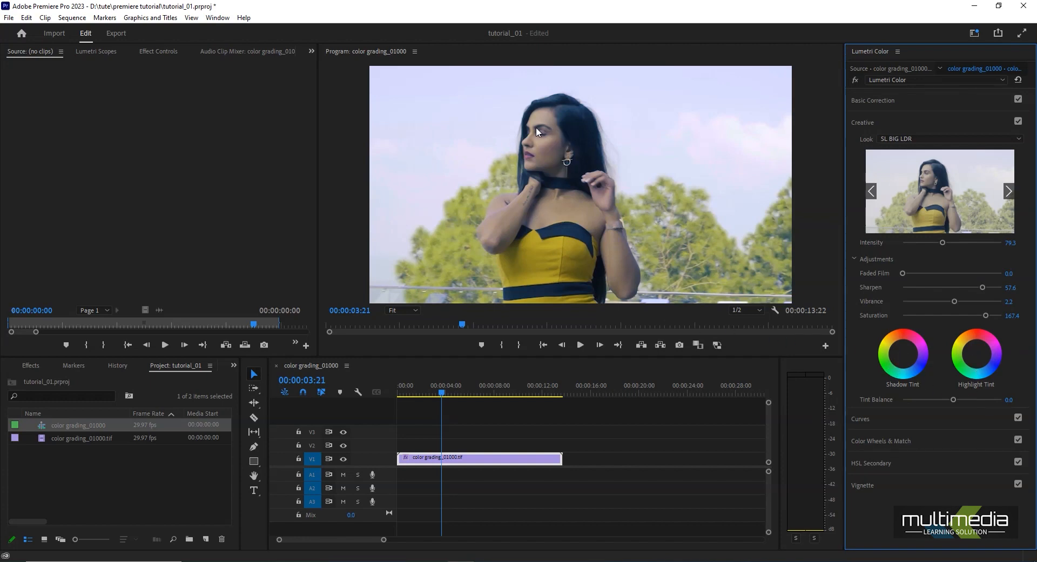
click(904, 354)
drag(903, 353, 908, 365)
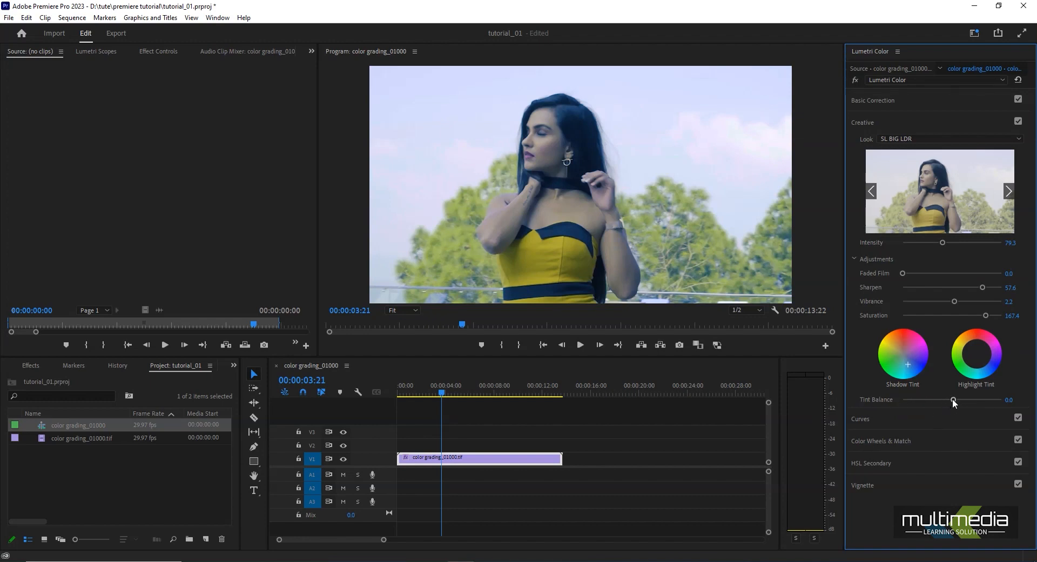
mouse_move(954, 400)
mouse_down()
mouse_move(1002, 404)
mouse_move(899, 406)
mouse_move(954, 401)
mouse_up()
Shift the Highlight Tint slightly toward pink and set the Tint Balance to 32.6.
drag(977, 353, 983, 359)
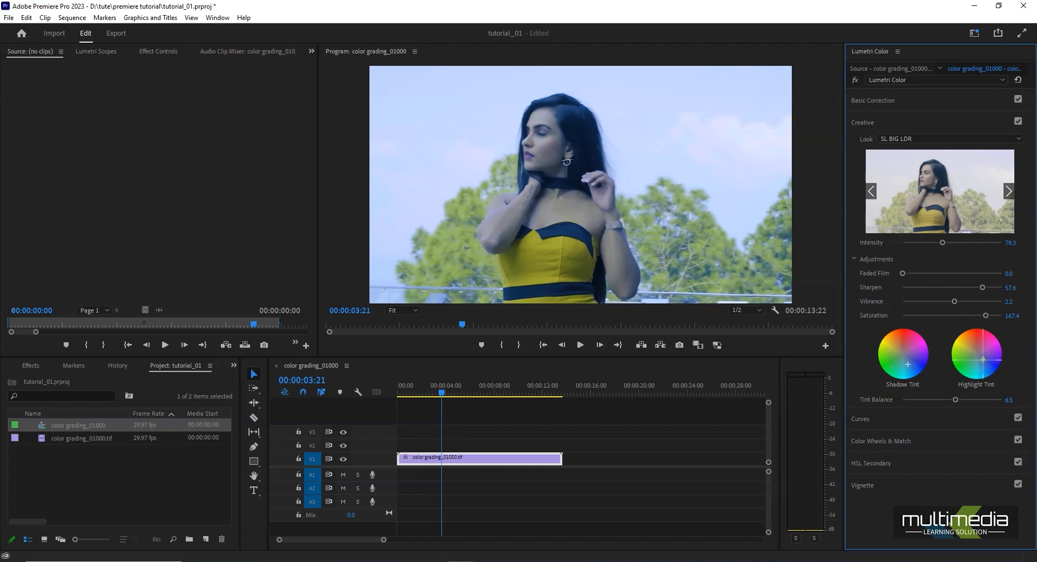
mouse_move(955, 400)
mouse_down()
mouse_move(991, 399)
mouse_move(937, 400)
mouse_move(967, 394)
mouse_up()
drag(983, 360, 980, 350)
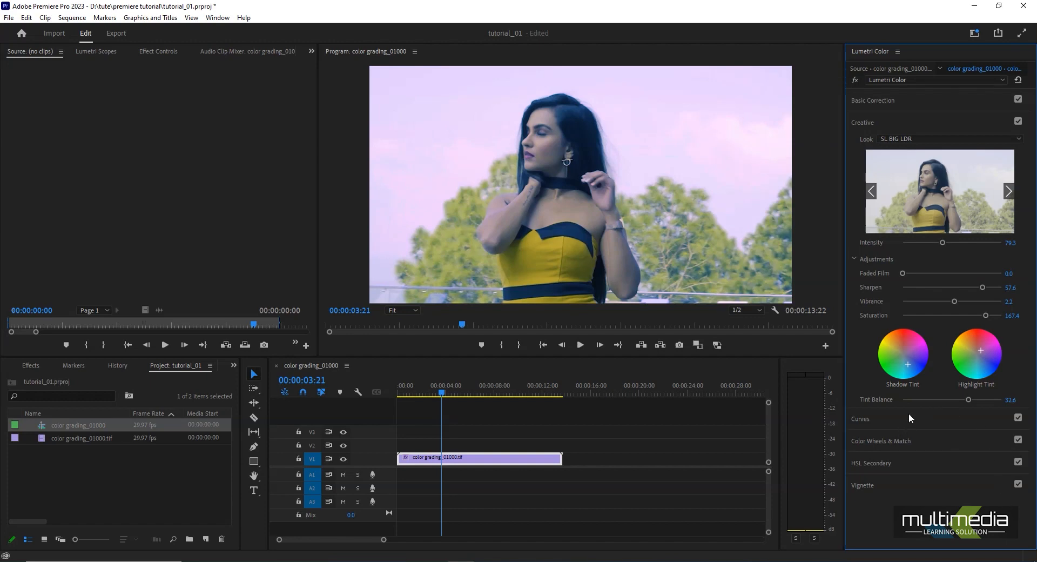
In the RGB Curves, darken the midtones by pulling the middle of the white master curve slightly down.
click(854, 258)
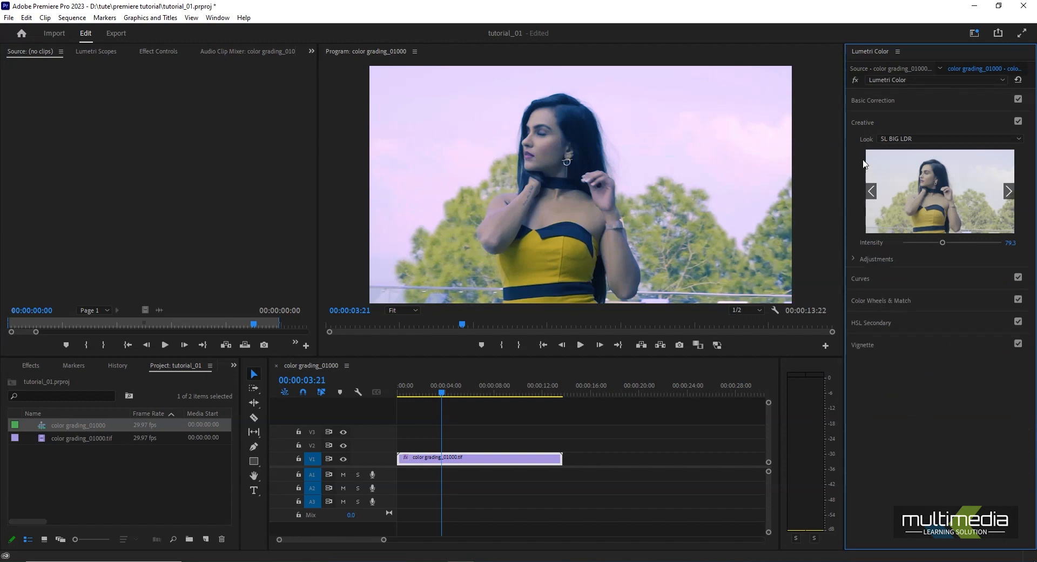
click(857, 121)
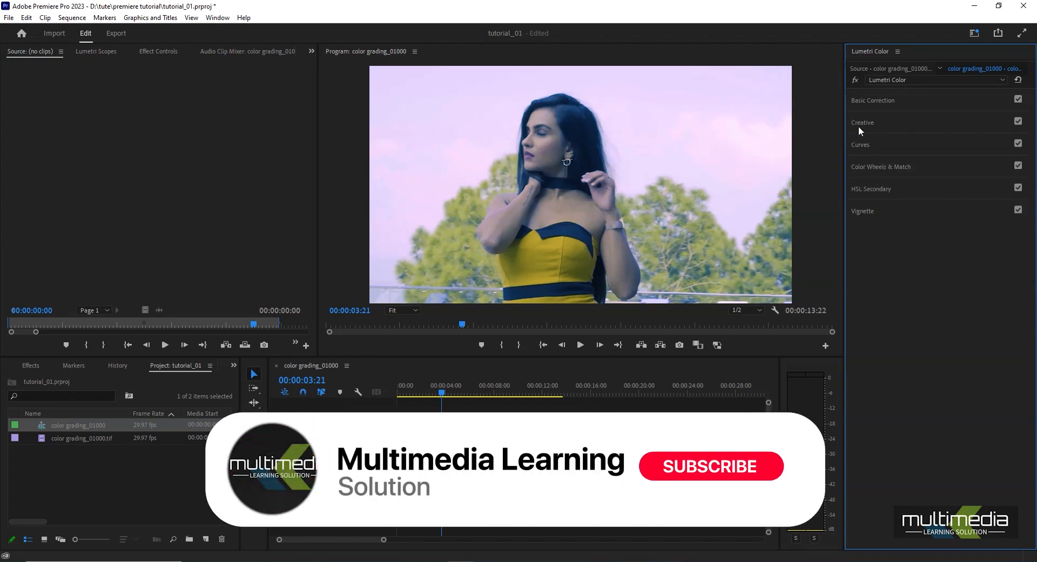
click(861, 144)
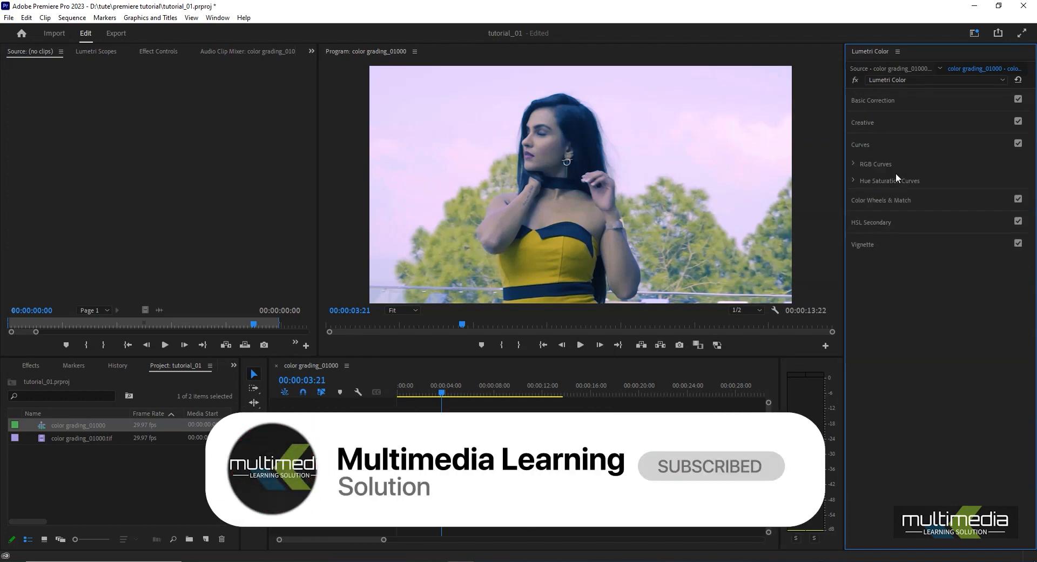
click(852, 164)
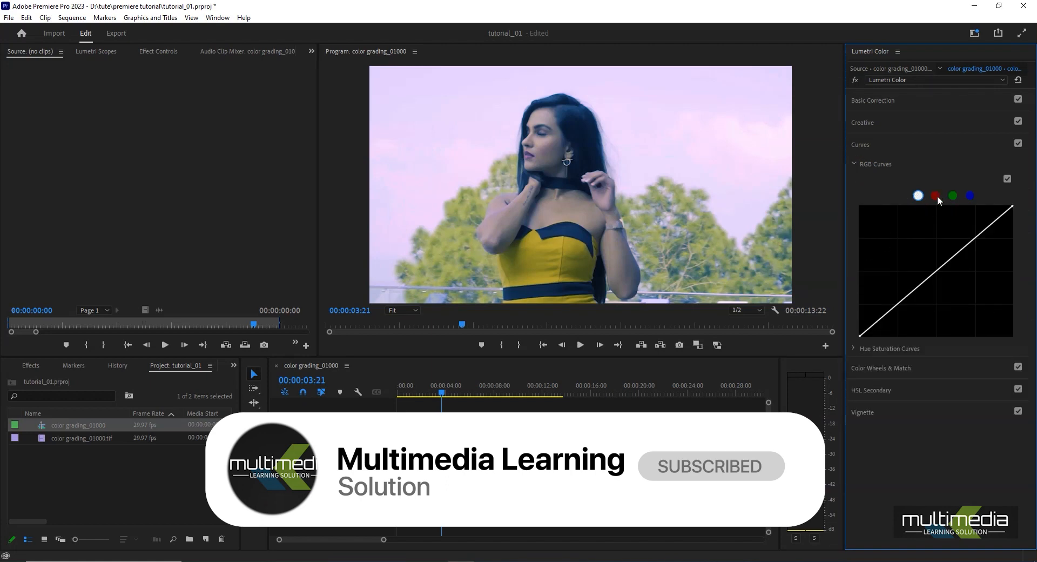
click(953, 196)
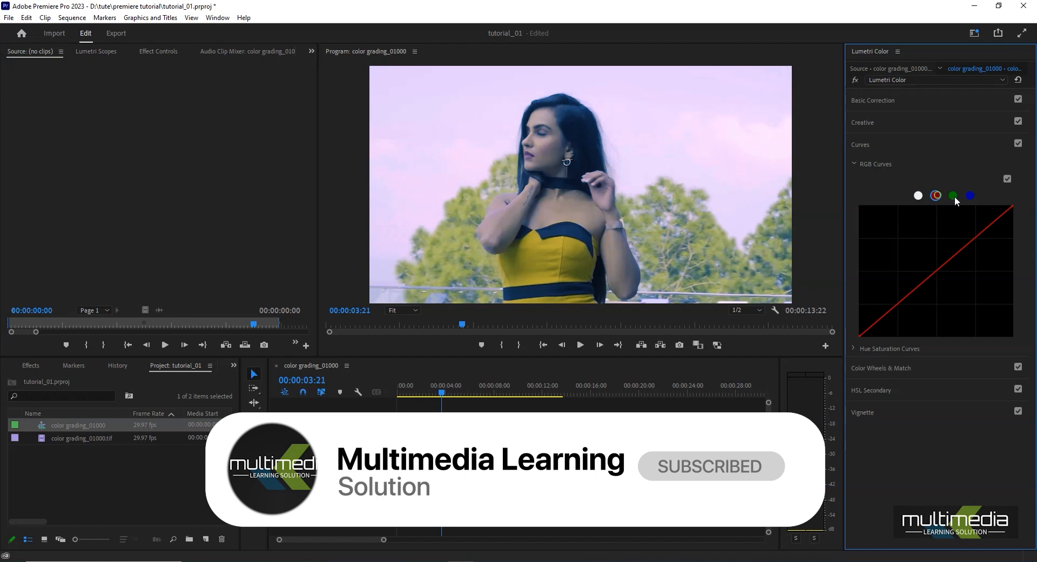
click(918, 196)
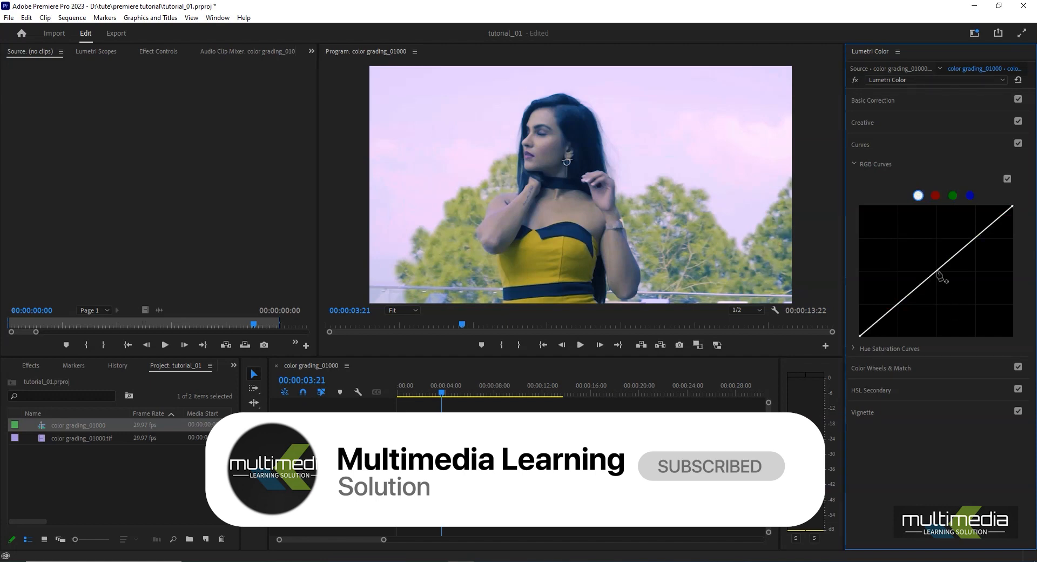
drag(939, 272, 941, 285)
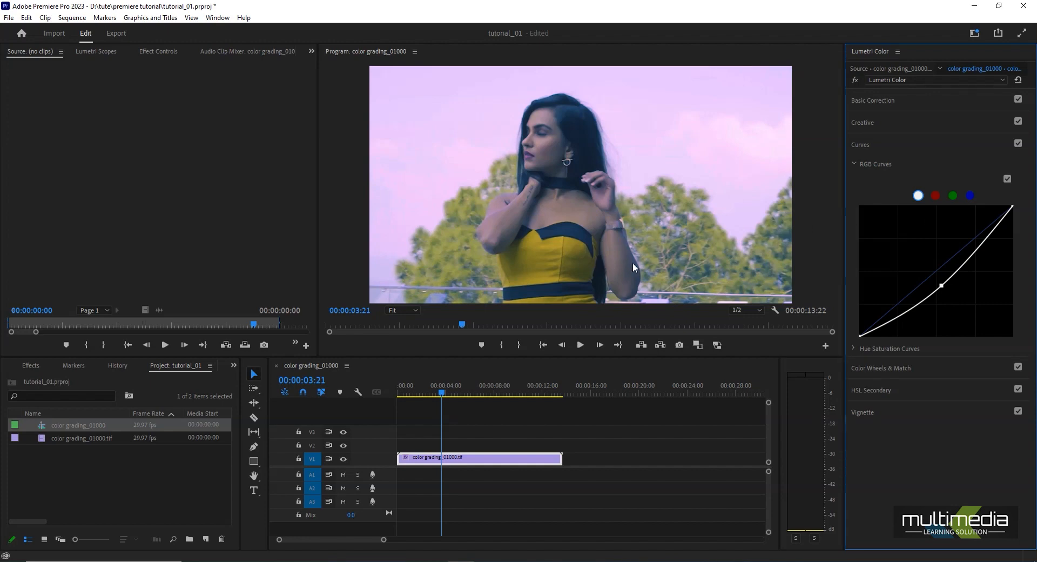
Lift the green curve's midtones slightly, bend the white master curve further down and add a midpoint on the blue curve.
click(952, 196)
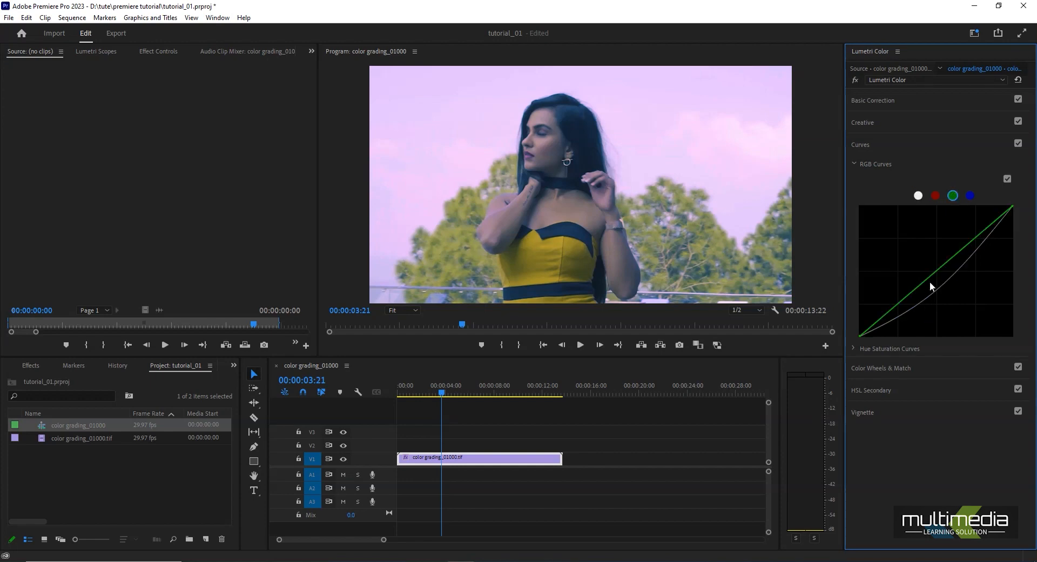
mouse_move(937, 273)
mouse_down()
mouse_move(948, 291)
mouse_move(925, 267)
mouse_move(955, 295)
mouse_move(930, 263)
mouse_move(955, 284)
mouse_move(932, 265)
mouse_move(939, 272)
mouse_up()
click(919, 195)
click(970, 195)
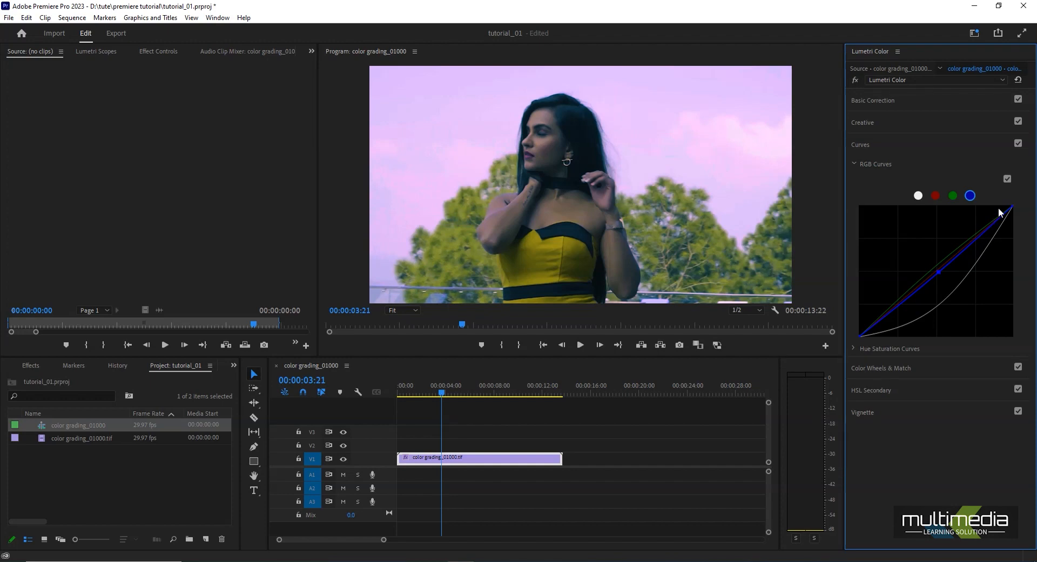
Toggle the RGB Curves off and on to compare their effect on the clip, leaving them disabled.
click(1007, 178)
click(1007, 179)
click(1006, 178)
click(1006, 179)
click(1007, 179)
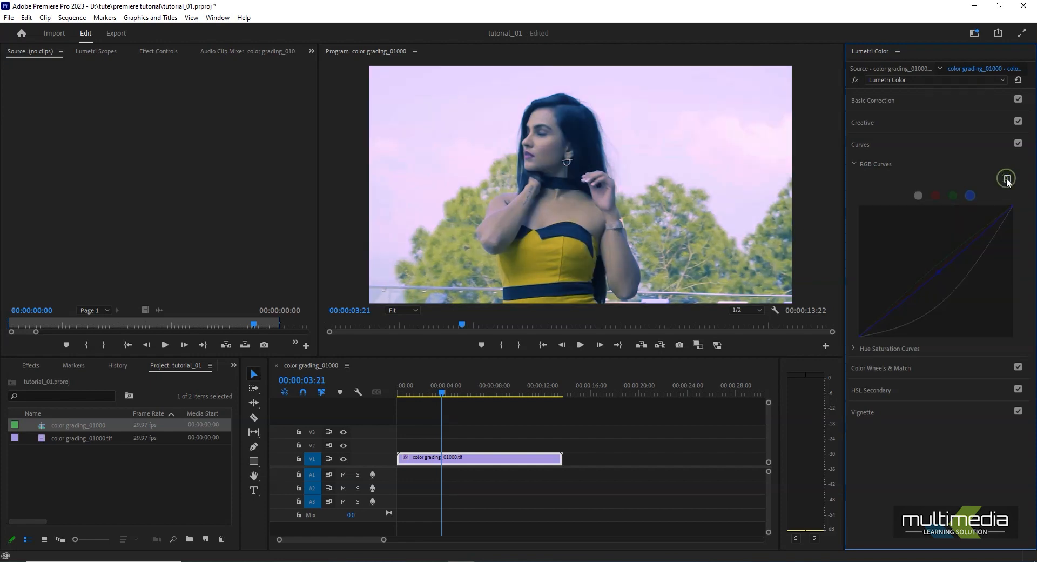
Disable the Basic Correction, Creative and Curves sections to view the ungraded clip.
click(1018, 99)
click(1018, 121)
click(1018, 143)
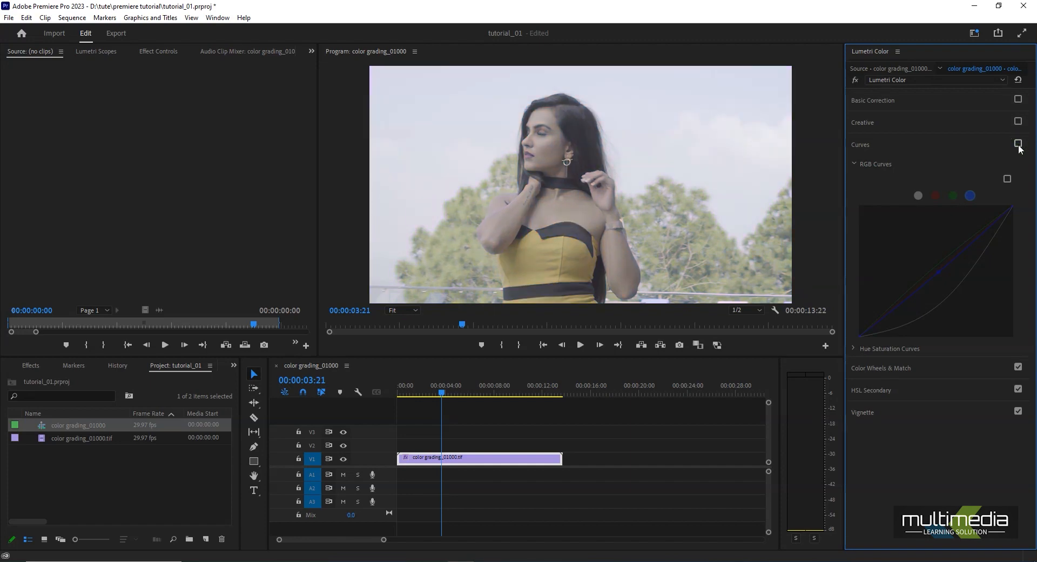
Look over the Hue Saturation Curves and re-enable the Basic Correction and Creative sections.
click(856, 164)
click(855, 180)
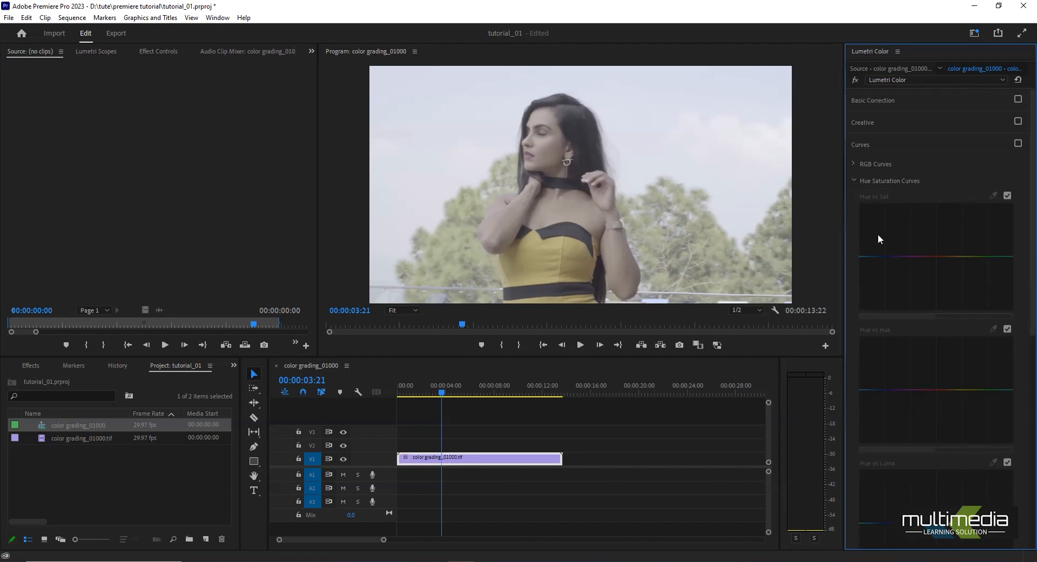
click(855, 180)
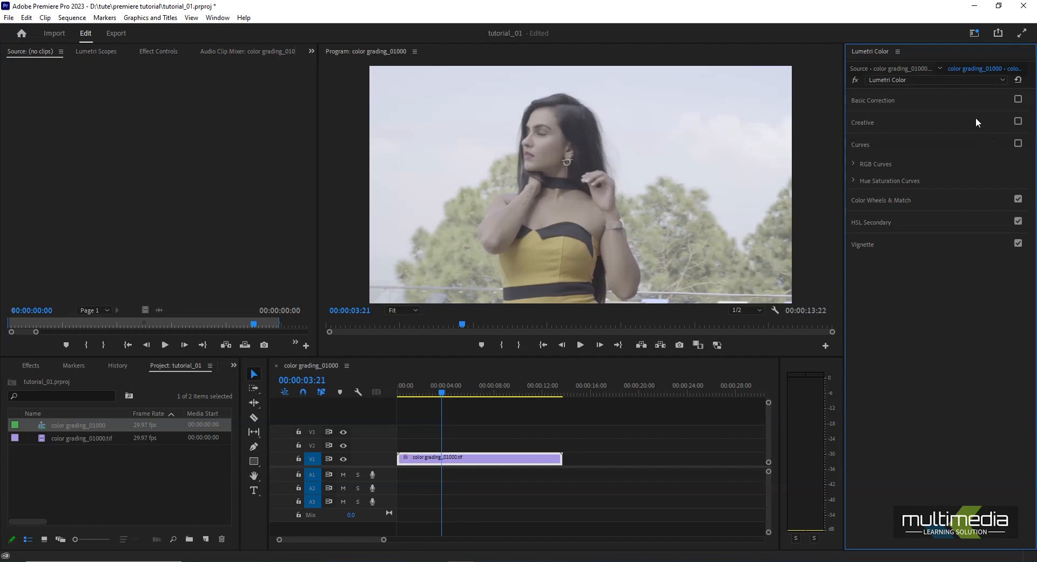
click(1018, 100)
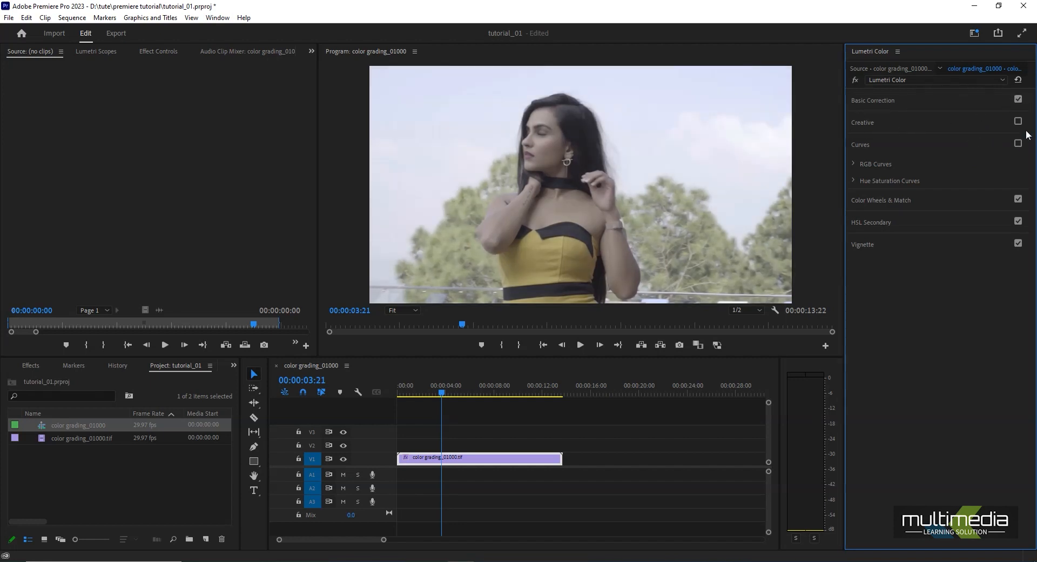
click(1018, 121)
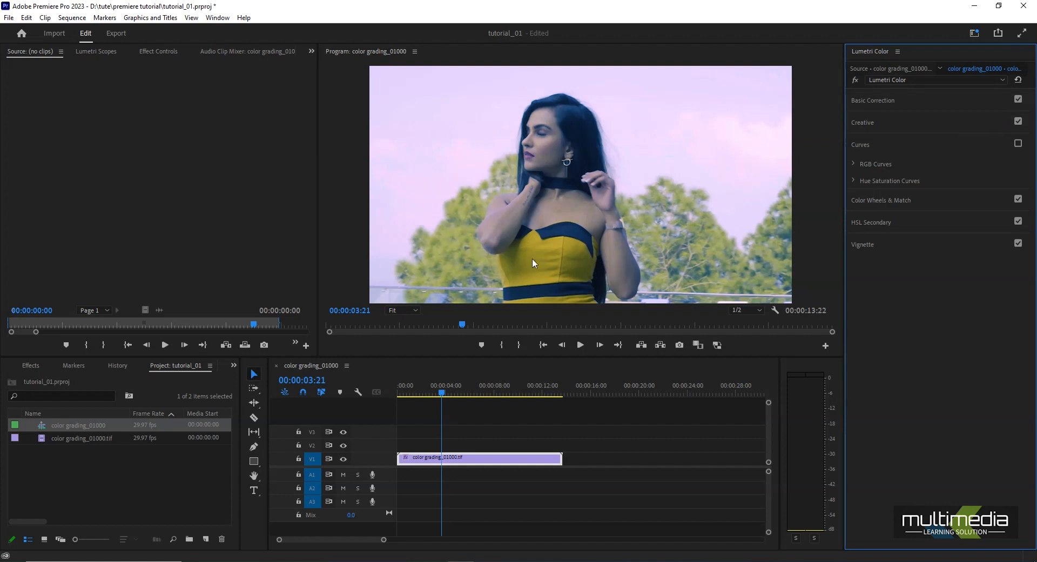
Shift the creative Highlight Tint back toward the wheel's center and set the Tint Balance to 16.3.
click(877, 124)
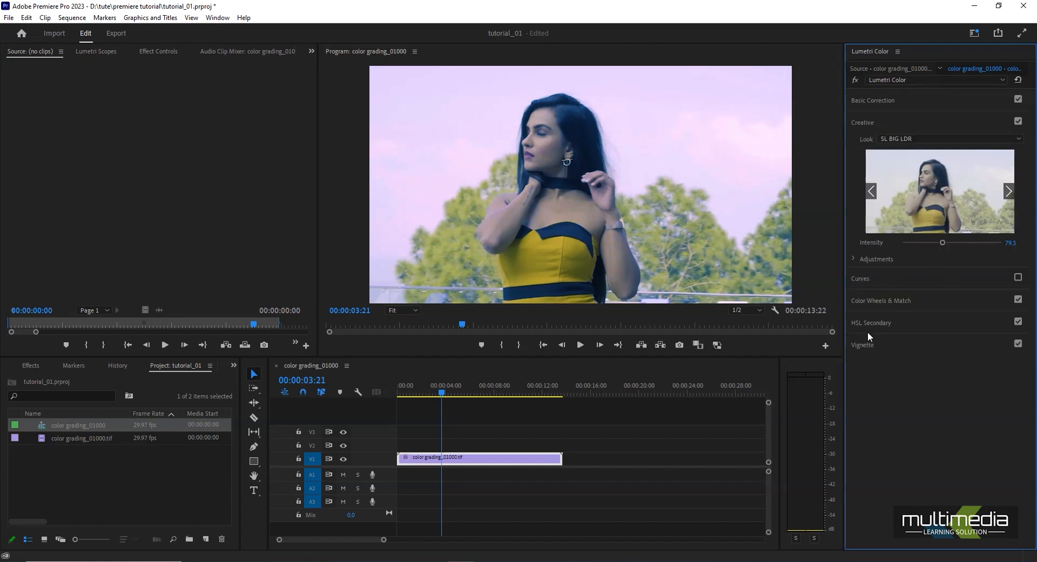
click(854, 258)
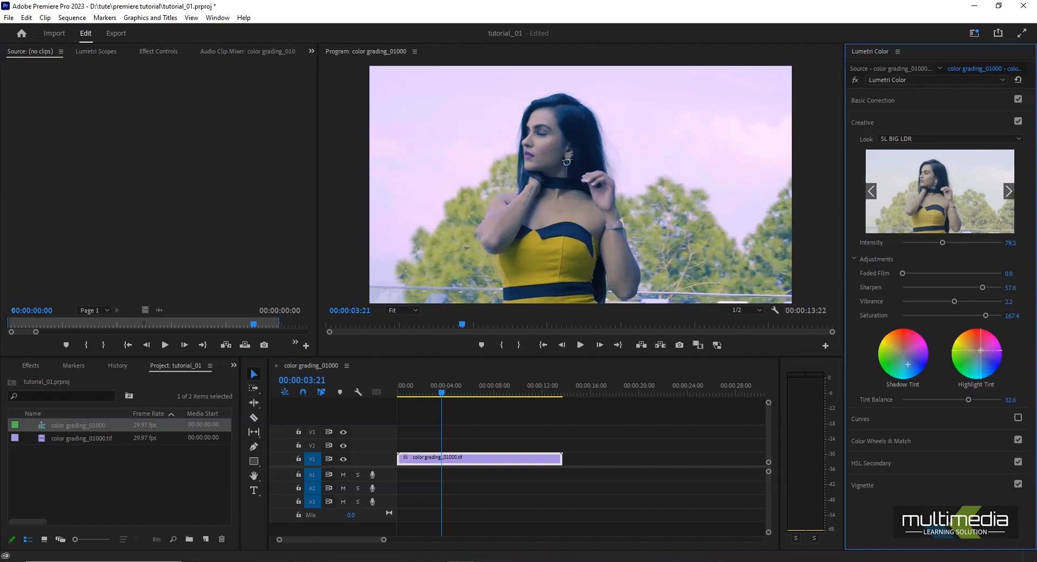
drag(981, 351, 979, 355)
drag(963, 397, 960, 400)
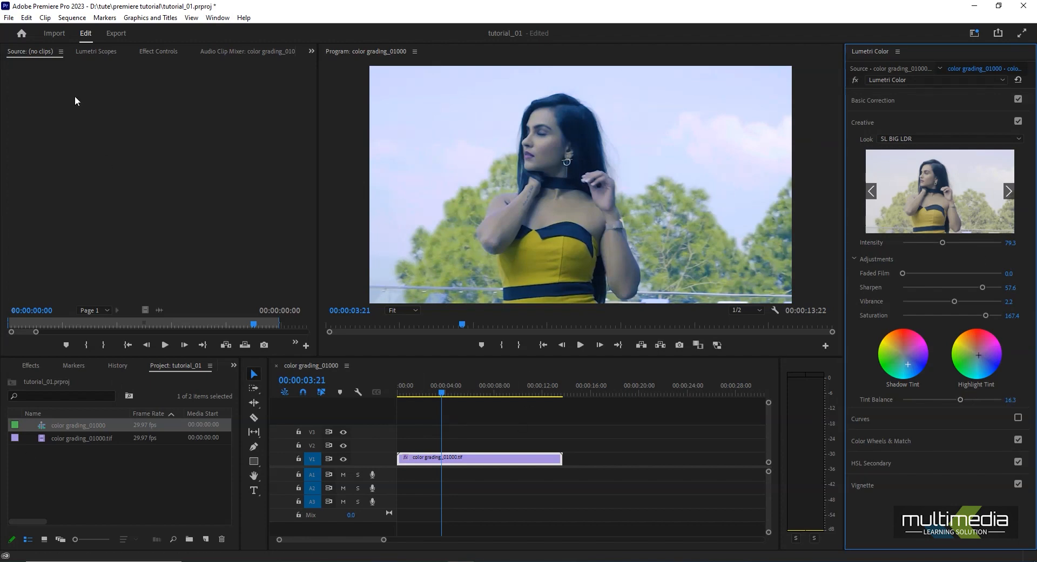
Delete the Lumetri Color effect from the clip and return the playhead to the start of the sequence.
click(96, 52)
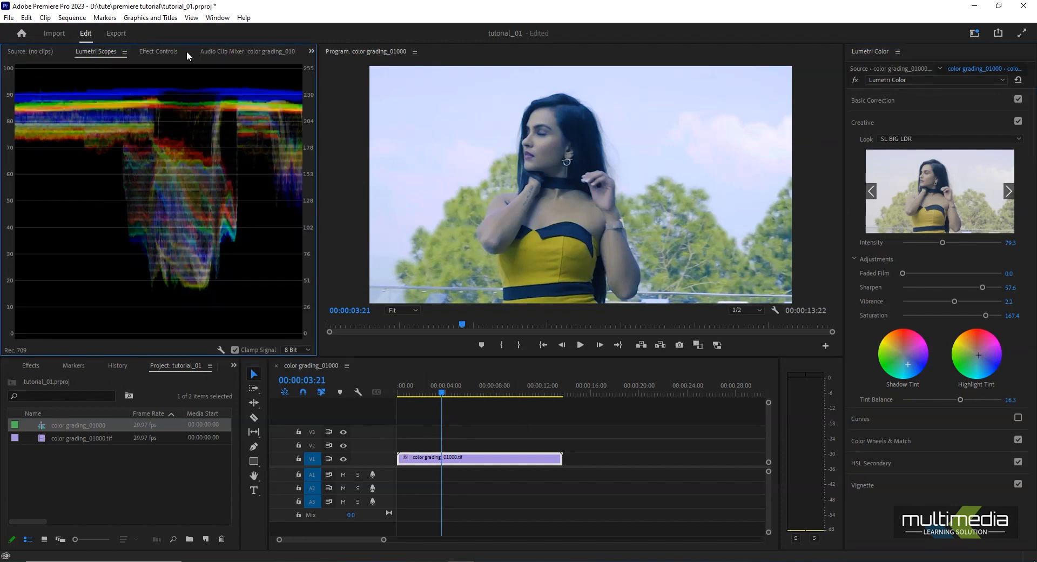
click(160, 52)
click(41, 163)
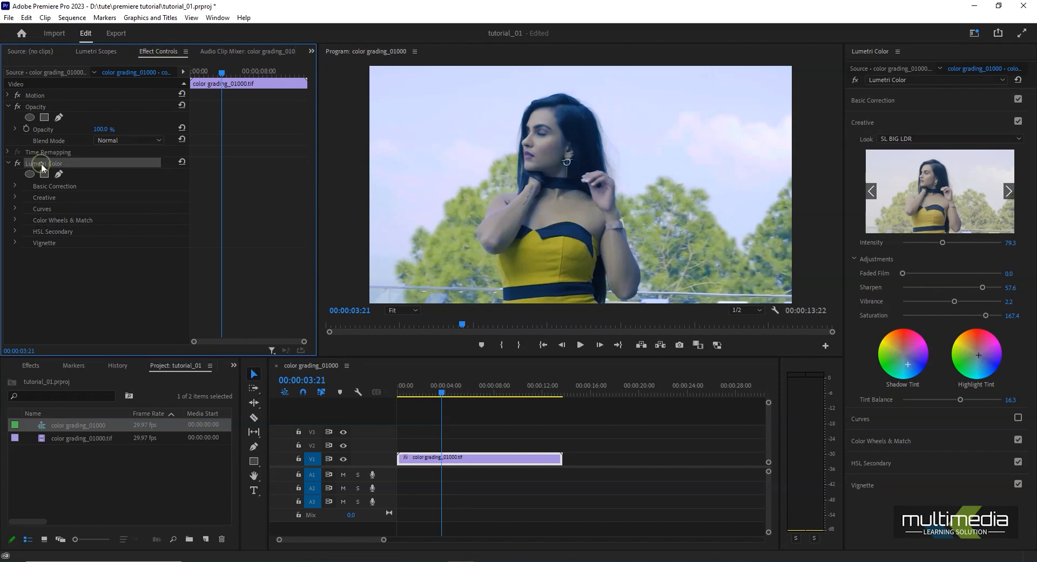
key(Delete)
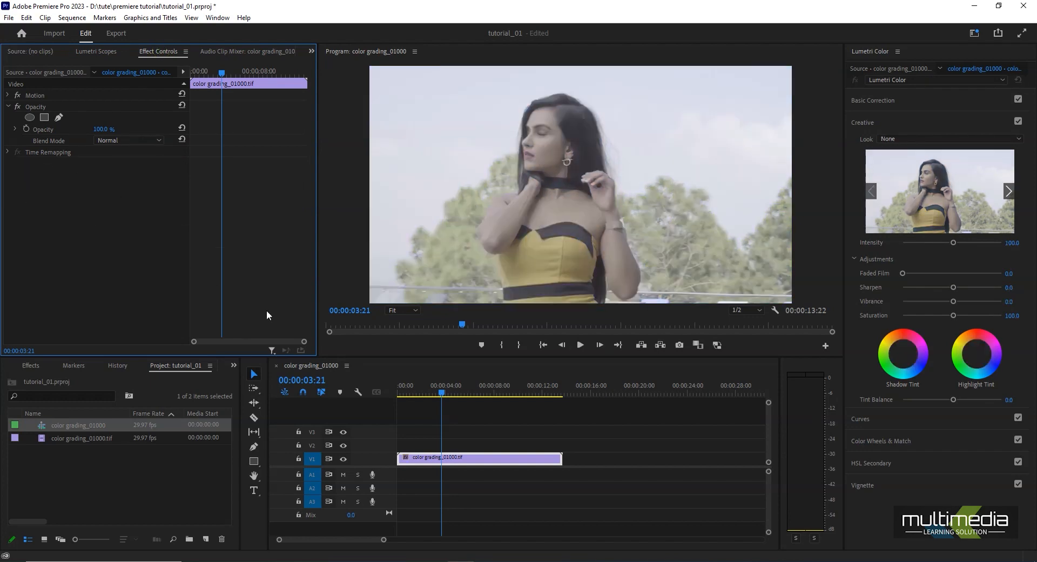
key(Home)
In the Basic Correction light settings, set Contrast to 27.2, Highlights to -13.0 and Shadows to -95.7.
click(858, 123)
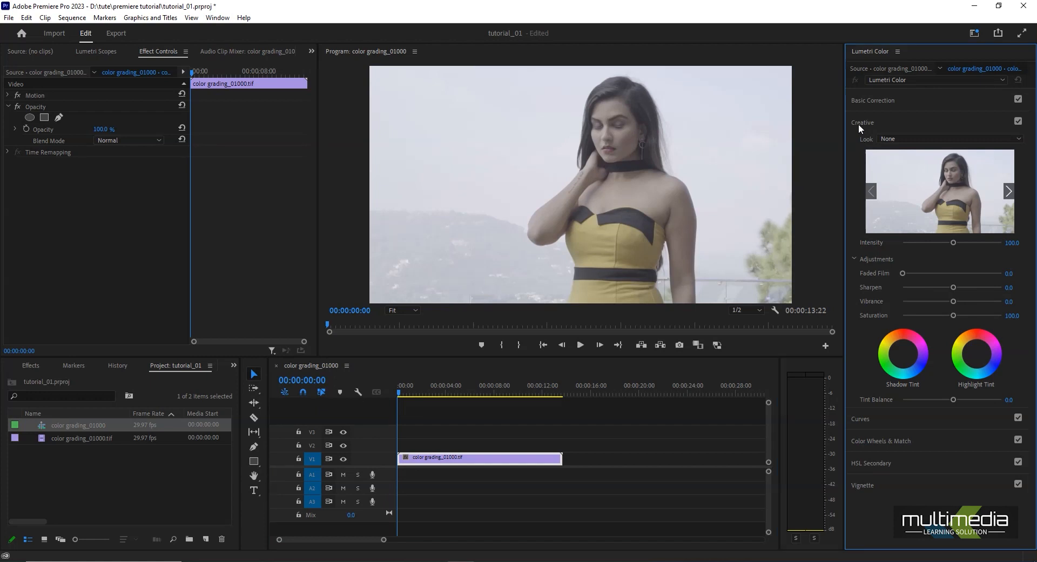
click(875, 102)
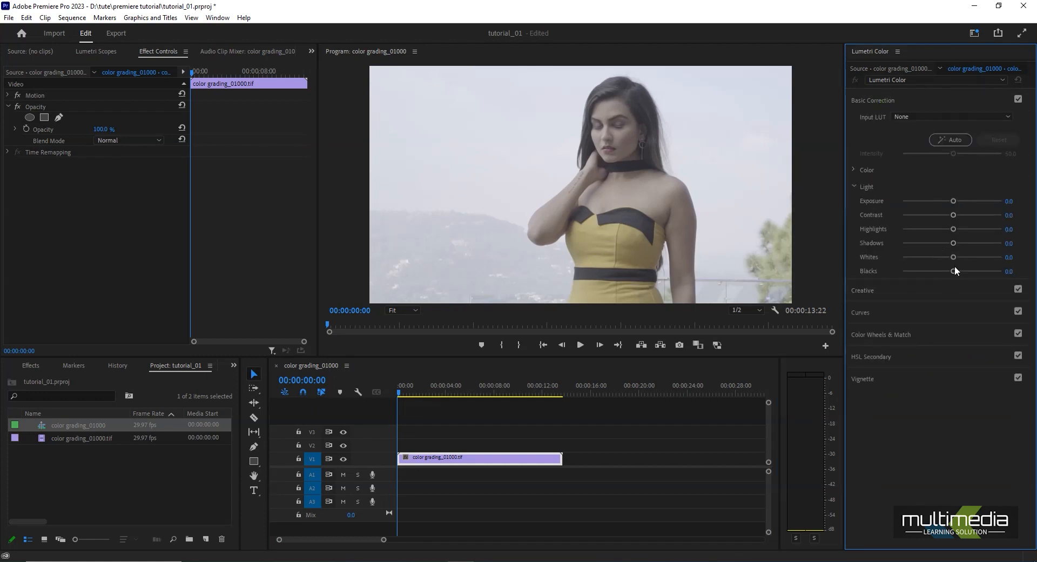
drag(954, 256, 951, 199)
double_click(939, 257)
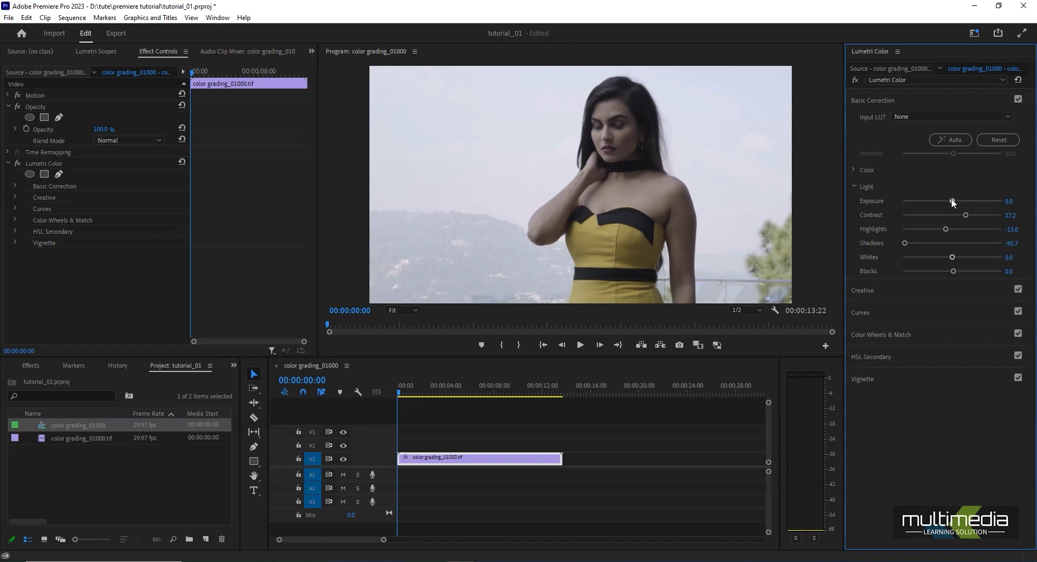
Set Blacks to -100.0 and Whites to 8.7 in the Basic Correction light settings.
drag(977, 271, 892, 277)
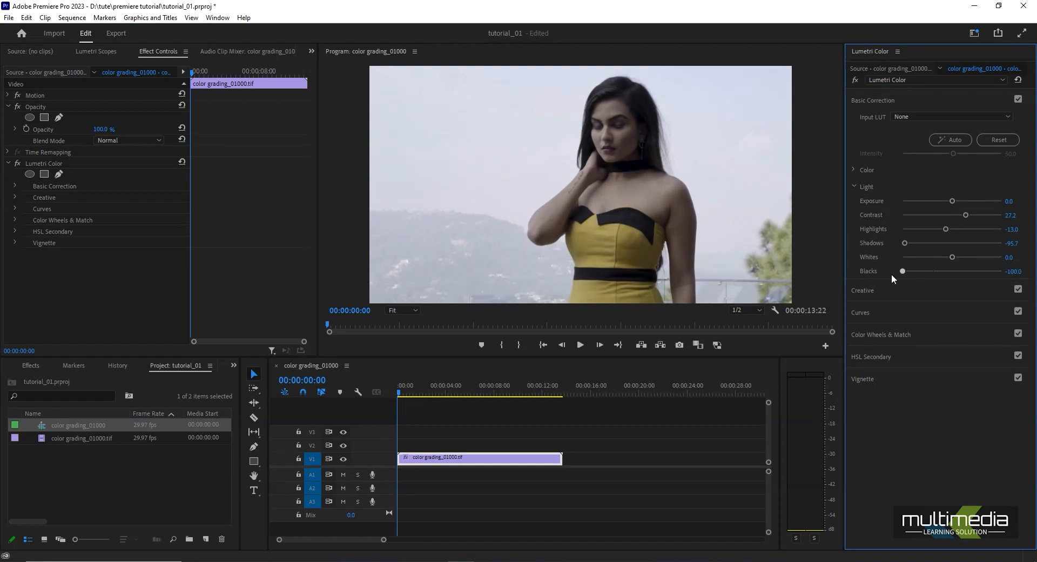
mouse_move(958, 256)
mouse_down()
mouse_move(981, 257)
mouse_move(955, 262)
mouse_up()
click(853, 186)
click(852, 185)
click(852, 185)
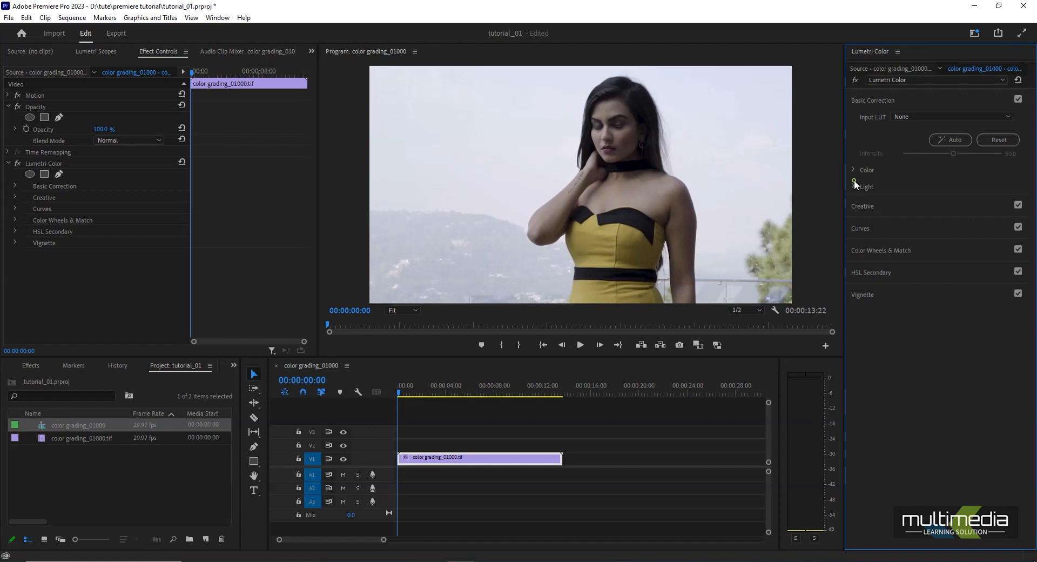
click(853, 185)
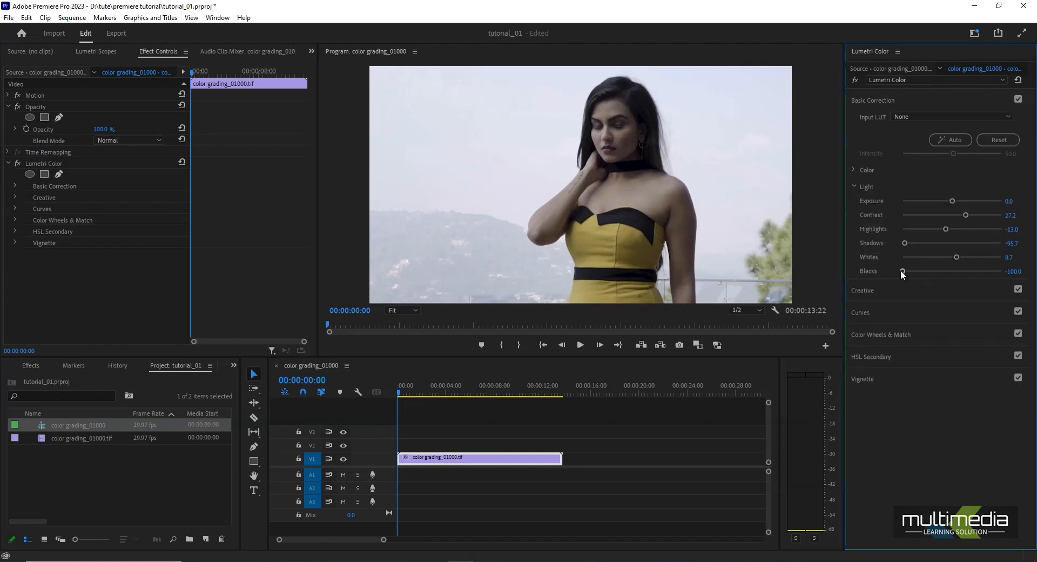
Raise the Saturation in the Basic Correction color settings to 163.0.
click(853, 186)
click(854, 167)
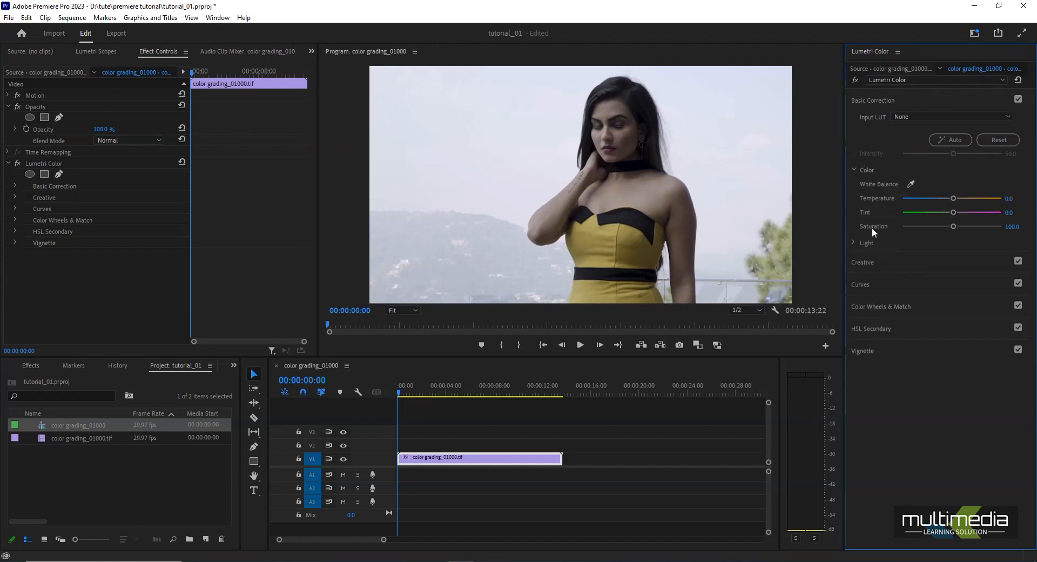
mouse_move(976, 222)
mouse_down()
mouse_move(948, 223)
mouse_move(983, 223)
mouse_move(948, 223)
mouse_move(974, 223)
mouse_up()
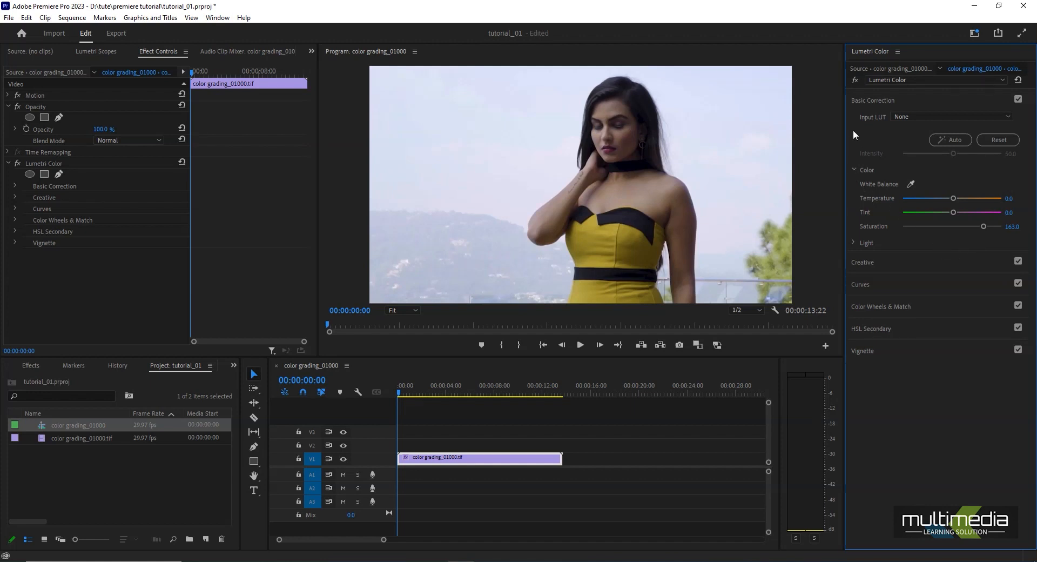
click(853, 170)
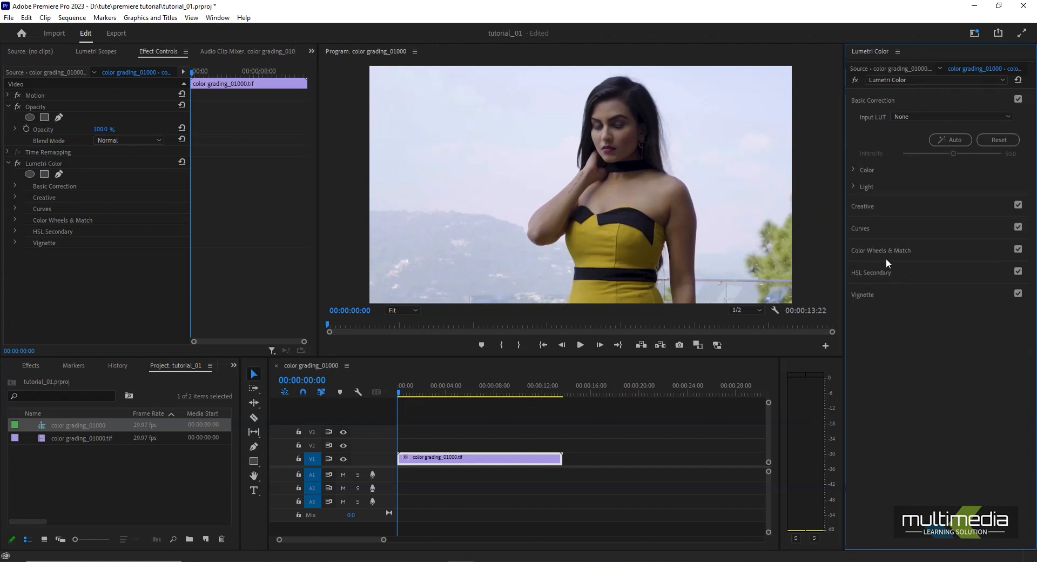
Sample the yellow dress for the Hue vs Sat curve and raise that hue's saturation to the curve's maximum.
click(868, 229)
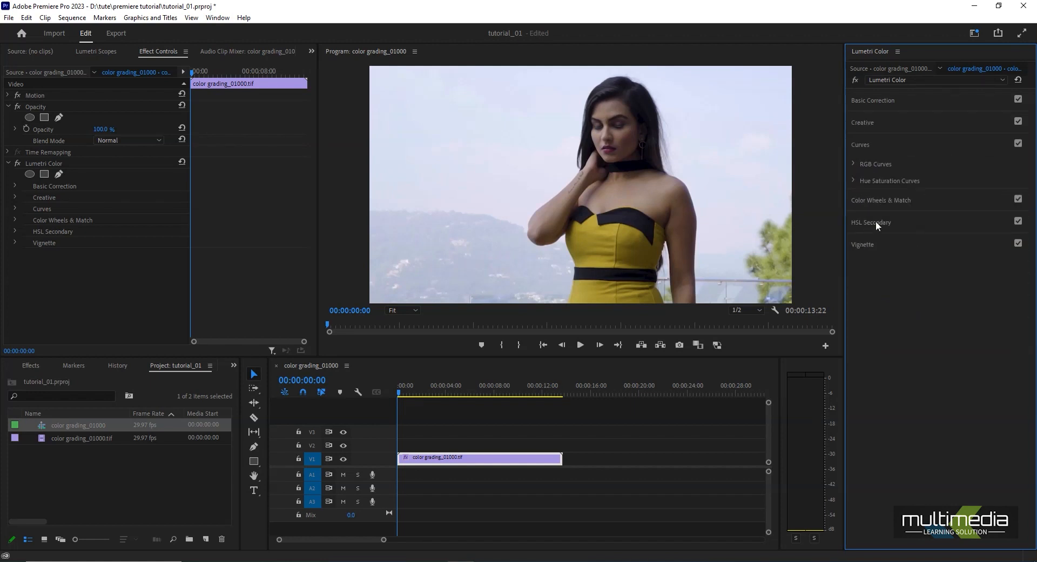
click(853, 180)
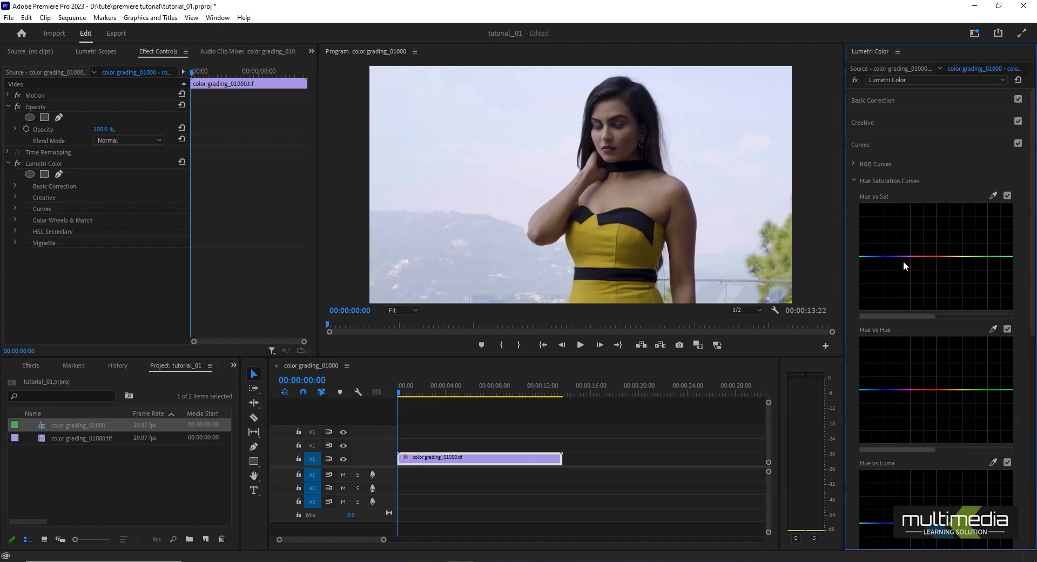
click(993, 195)
click(599, 243)
drag(957, 258, 954, 203)
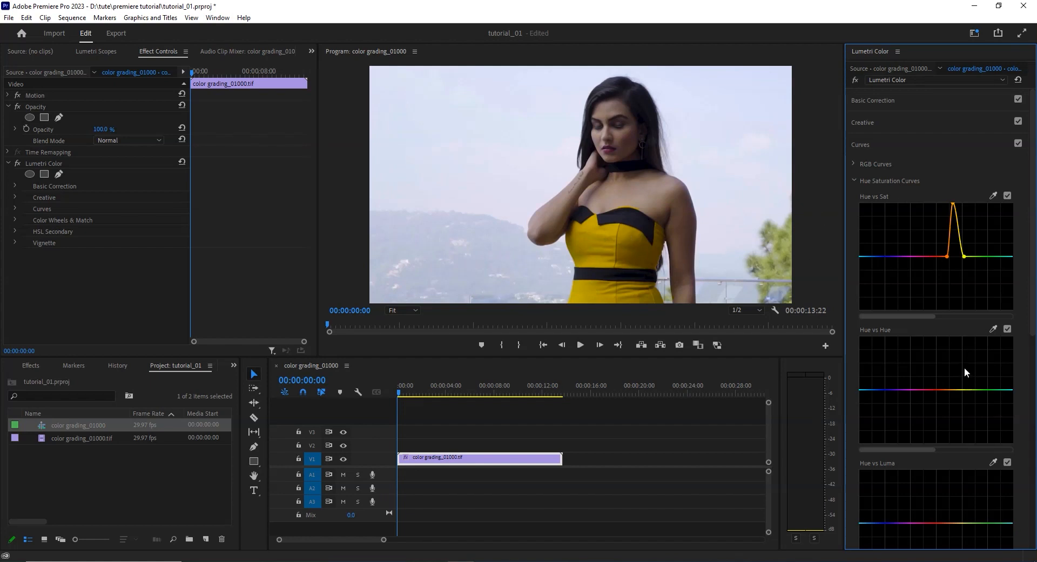
Sample the dress color for the Hue vs Hue curve and raise its point slightly to shift the yellow toward orange.
click(994, 329)
click(585, 237)
drag(955, 389, 970, 374)
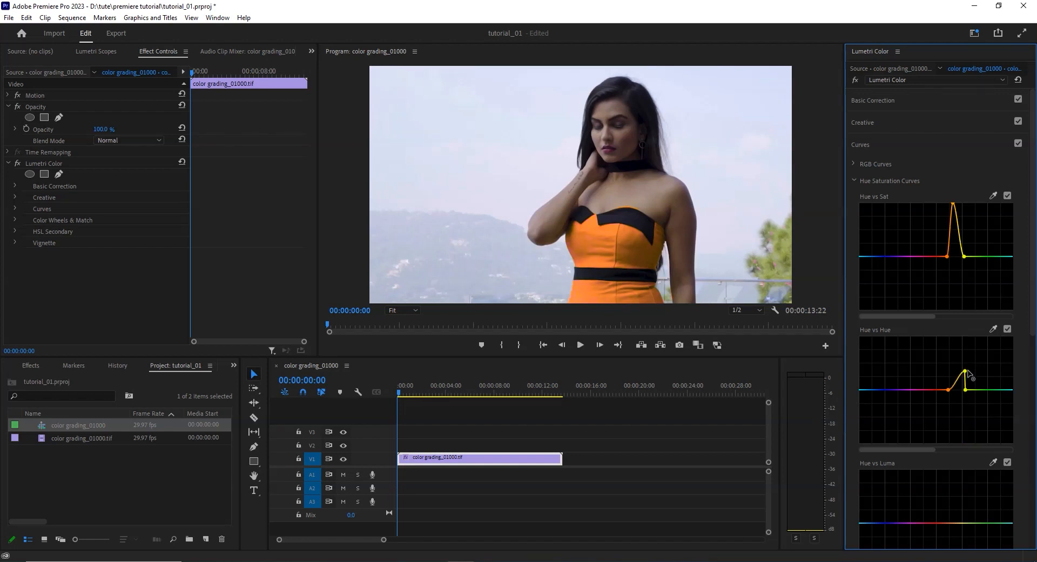
mouse_move(966, 371)
mouse_down()
mouse_move(958, 349)
mouse_move(960, 440)
mouse_move(959, 382)
mouse_up()
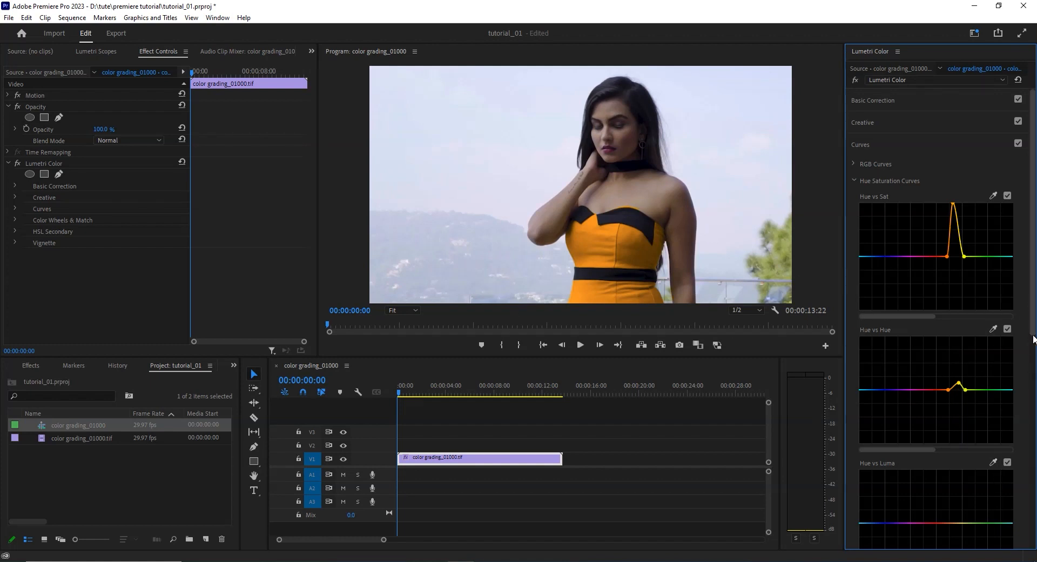
Try sampling the sky for the Hue vs Luma curve and lowering its point slightly, and undo the change.
drag(1034, 333, 1036, 407)
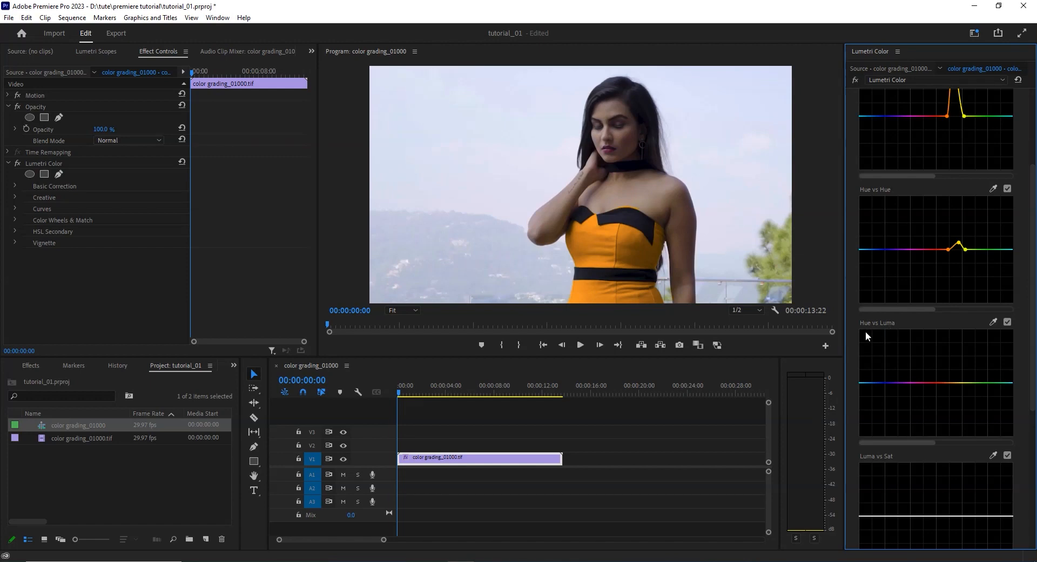
click(992, 322)
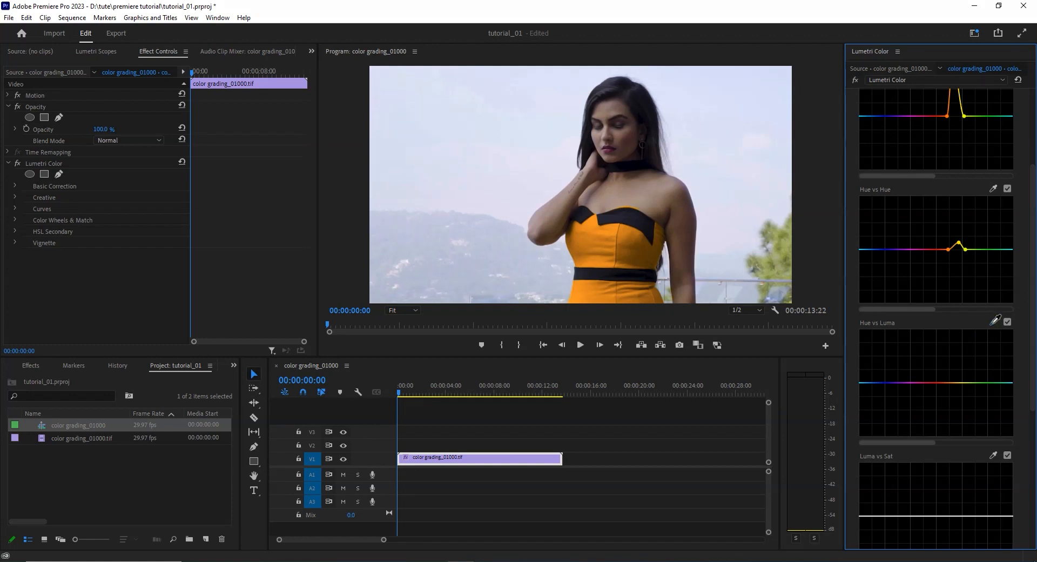
click(709, 153)
drag(884, 383, 886, 394)
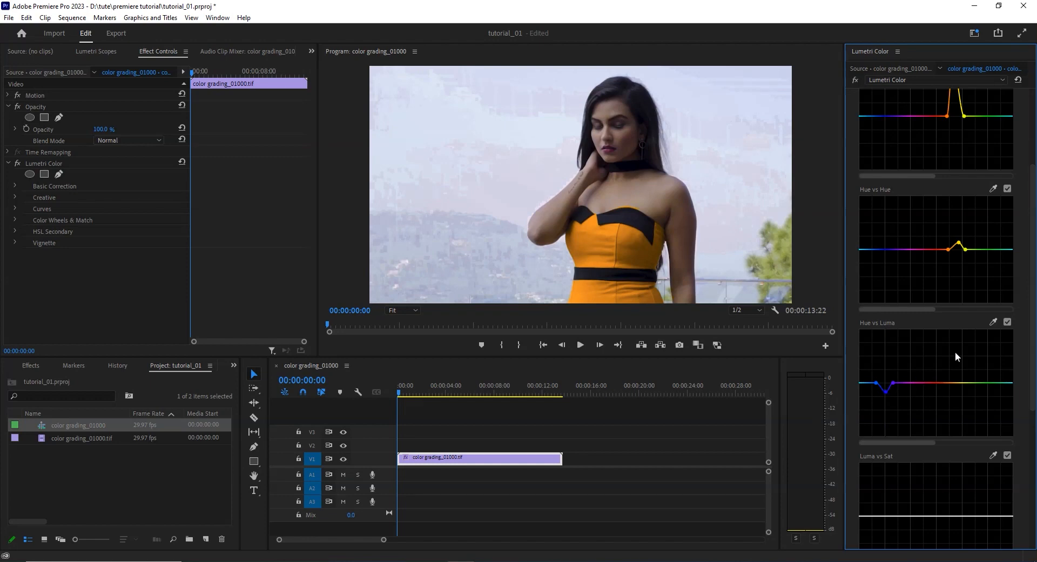
key(ctrl+z)
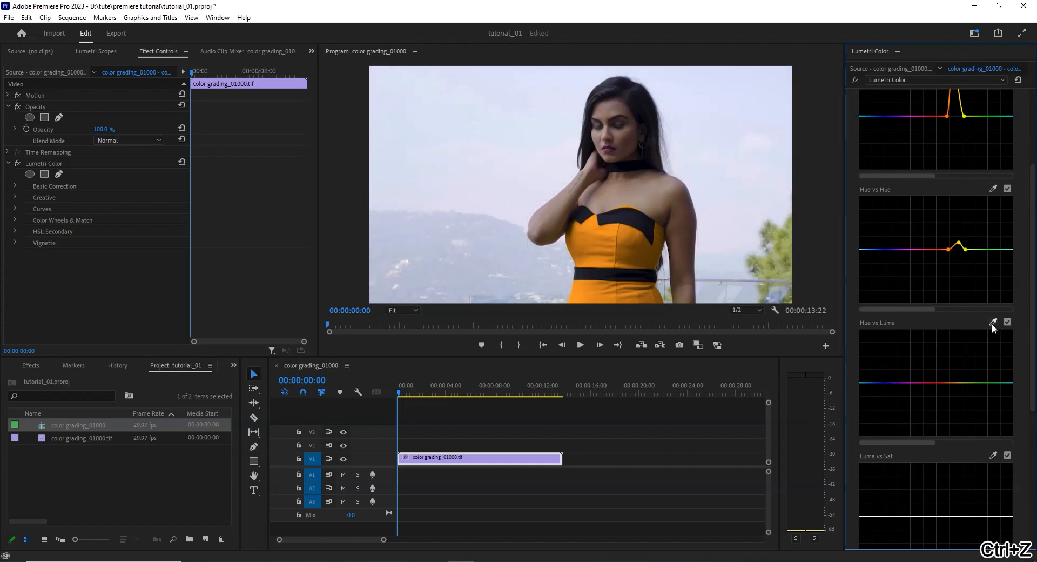
Sample the dress for the Hue vs Luma curve, try raising its middle point to brighten the dress, and undo the raise.
click(993, 322)
click(592, 236)
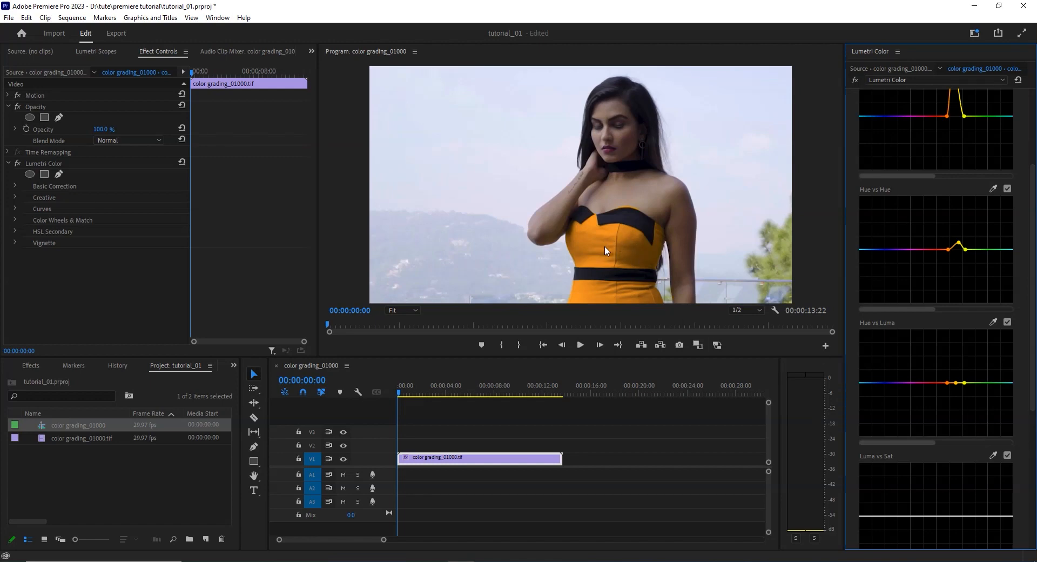
drag(956, 383, 964, 338)
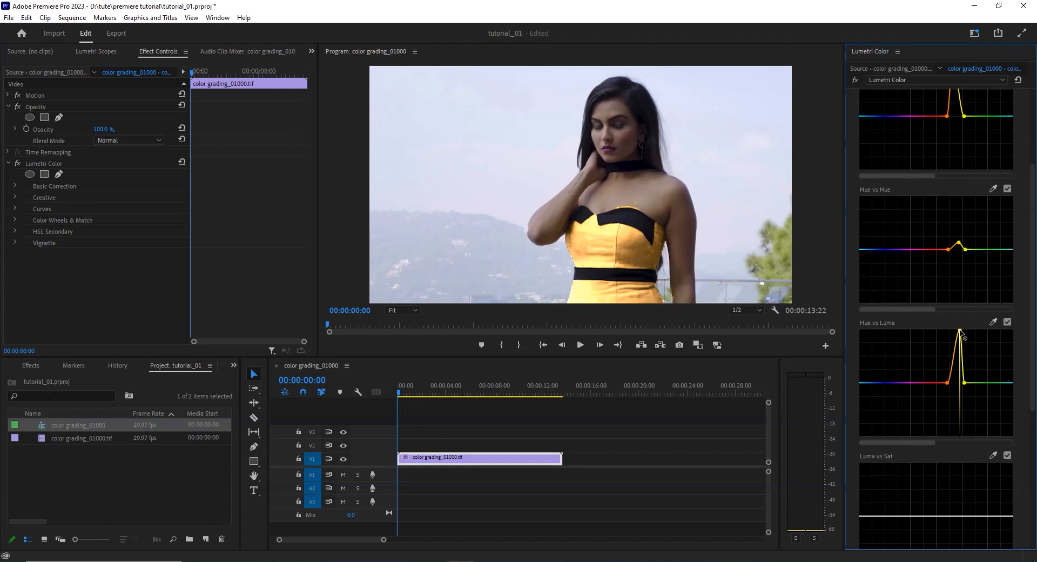
mouse_move(965, 338)
mouse_down()
mouse_move(962, 442)
mouse_move(958, 338)
mouse_up()
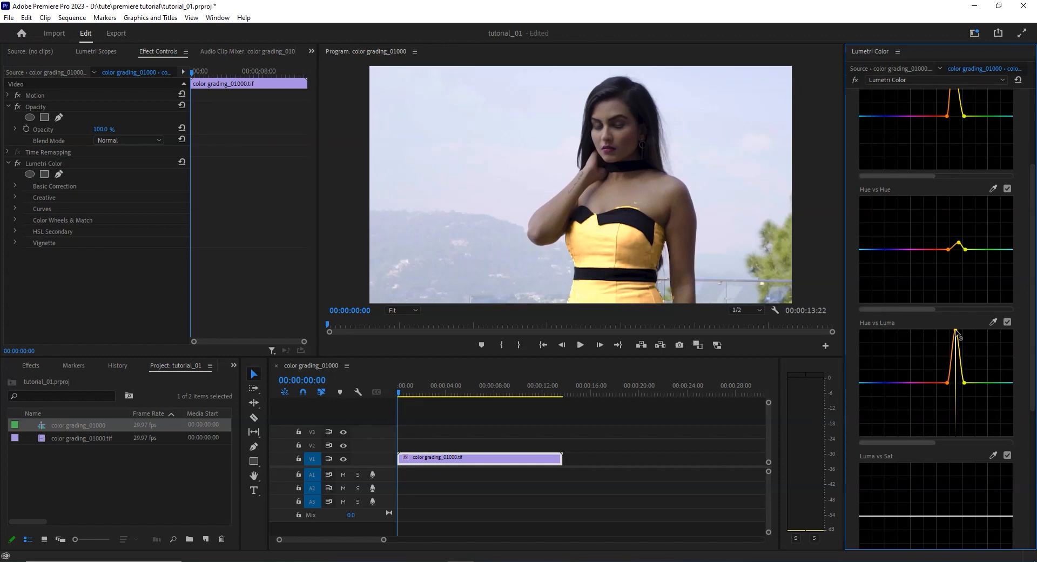
mouse_move(956, 331)
mouse_down()
mouse_move(960, 424)
mouse_move(954, 347)
mouse_up()
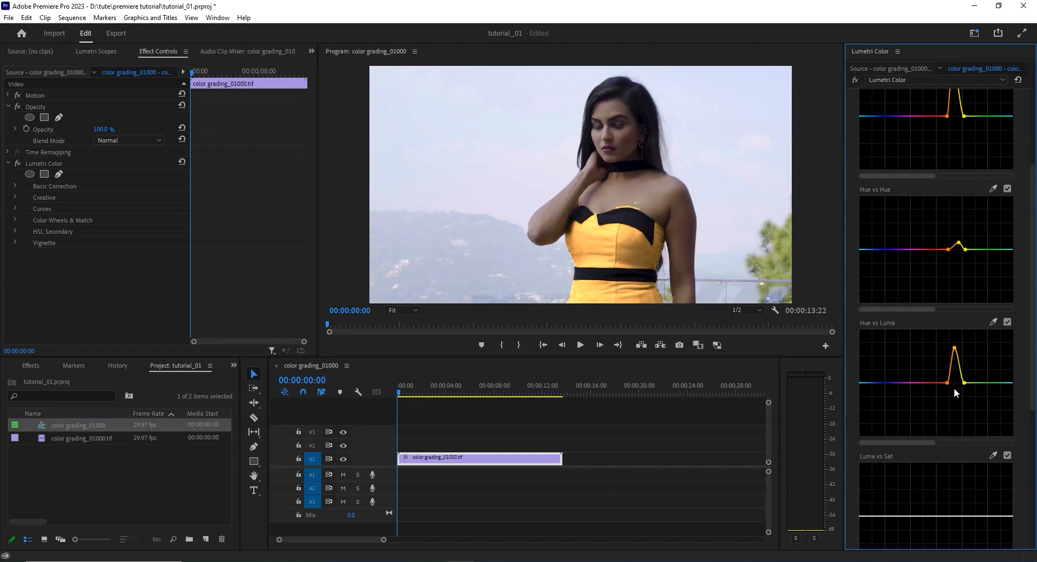
key(ctrl+z)
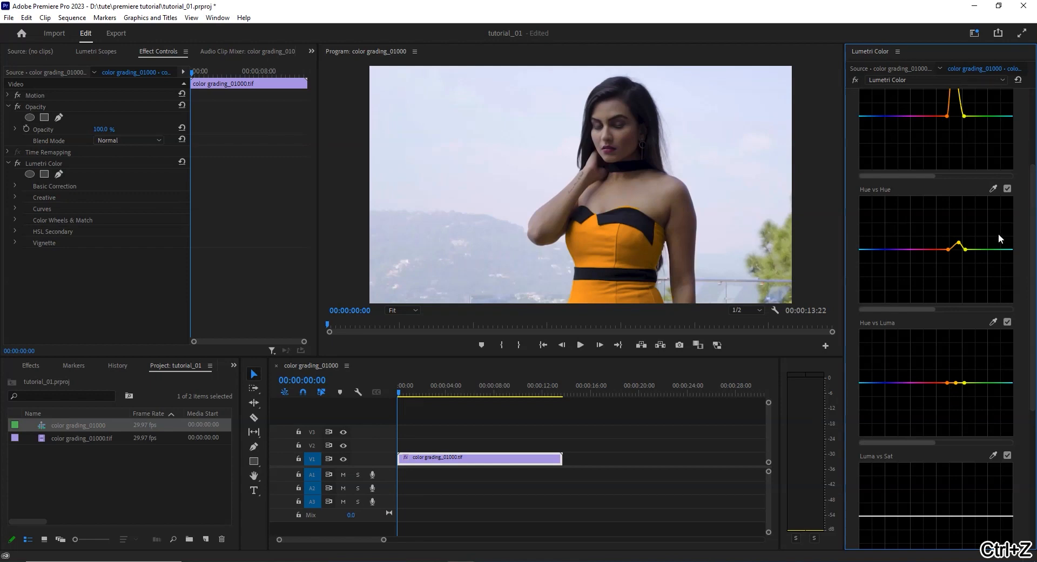
Disable the Hue vs Sat and Hue vs Hue curves.
drag(1033, 208, 1035, 155)
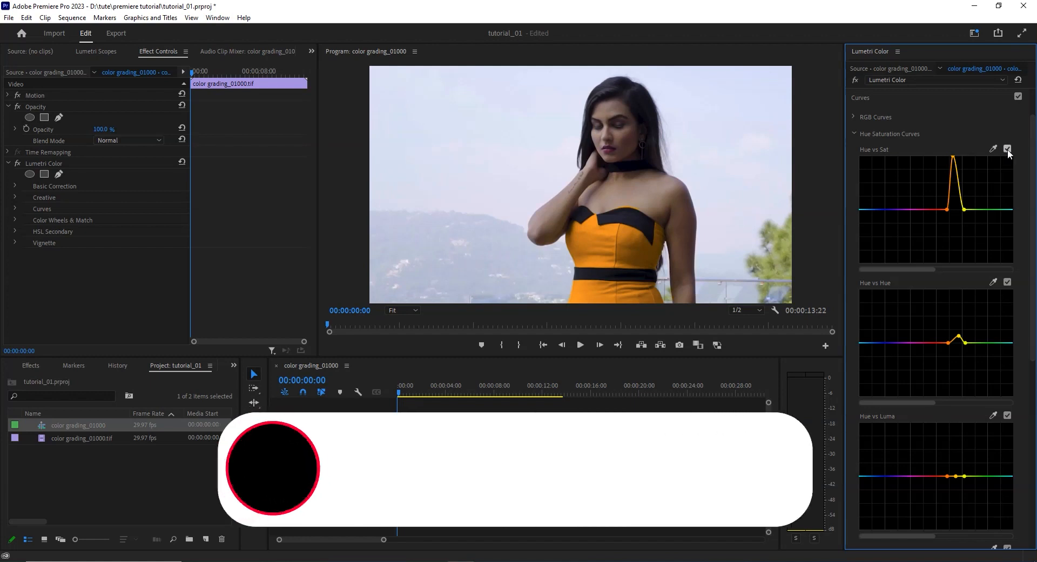
click(1008, 149)
click(1007, 281)
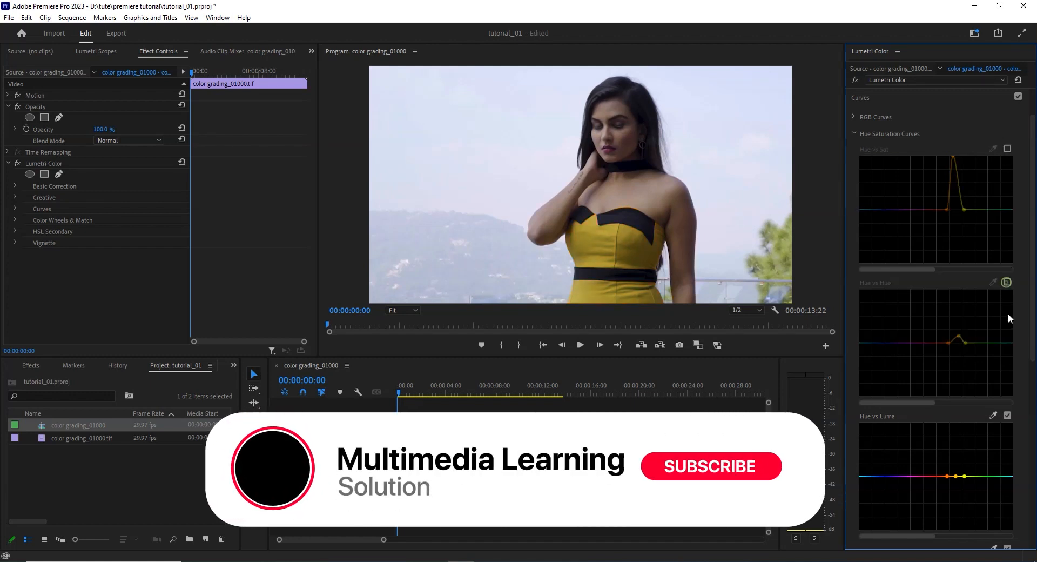
Sample several dress tones for the Hue vs Luma curve and raise their points toward the curve's maximum to brighten the yellow.
click(993, 417)
click(601, 234)
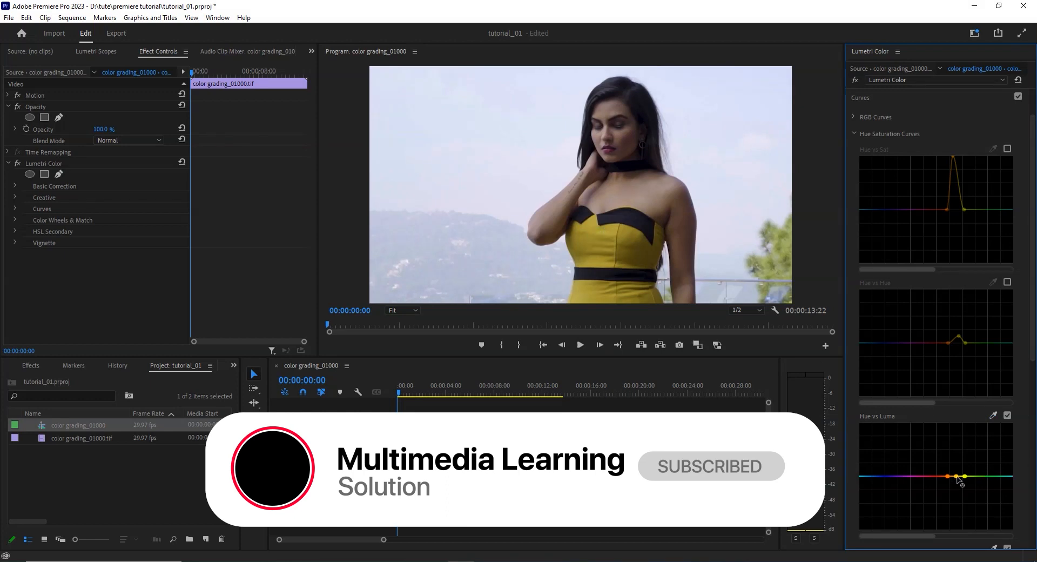
drag(957, 478, 957, 425)
click(993, 415)
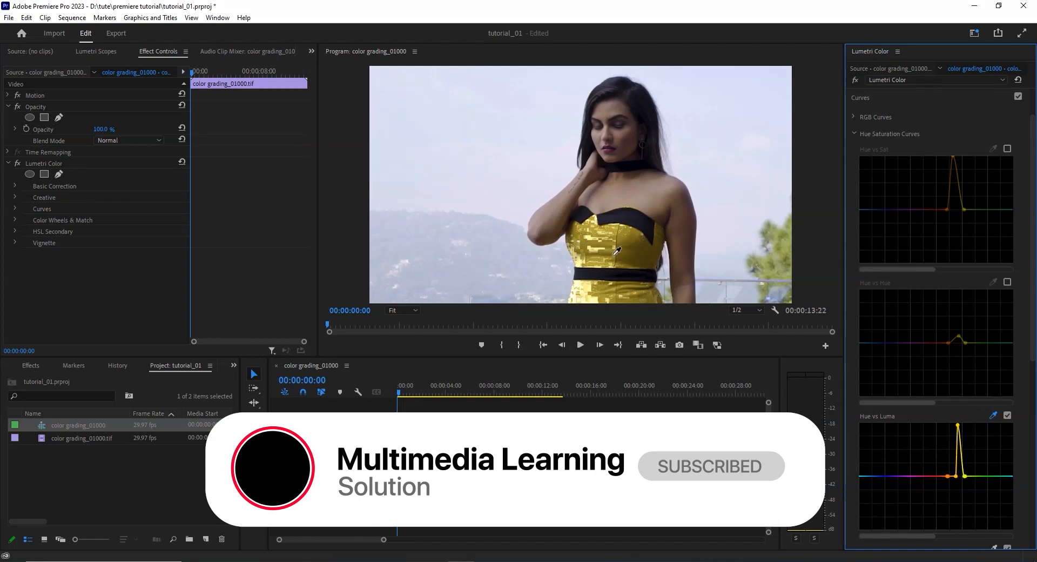
click(624, 255)
click(993, 414)
click(628, 255)
drag(961, 456, 963, 426)
drag(964, 473, 970, 445)
Switch the Hue vs Luma curve off and on repeatedly to compare the dress with and without the adjustment.
scroll(970, 445, down, 1)
scroll(971, 445, down, 2)
click(1009, 351)
click(1008, 350)
click(1008, 350)
click(1008, 350)
click(1008, 350)
click(1008, 350)
click(1008, 350)
click(1008, 351)
click(1008, 351)
click(1008, 350)
click(1008, 350)
click(1007, 351)
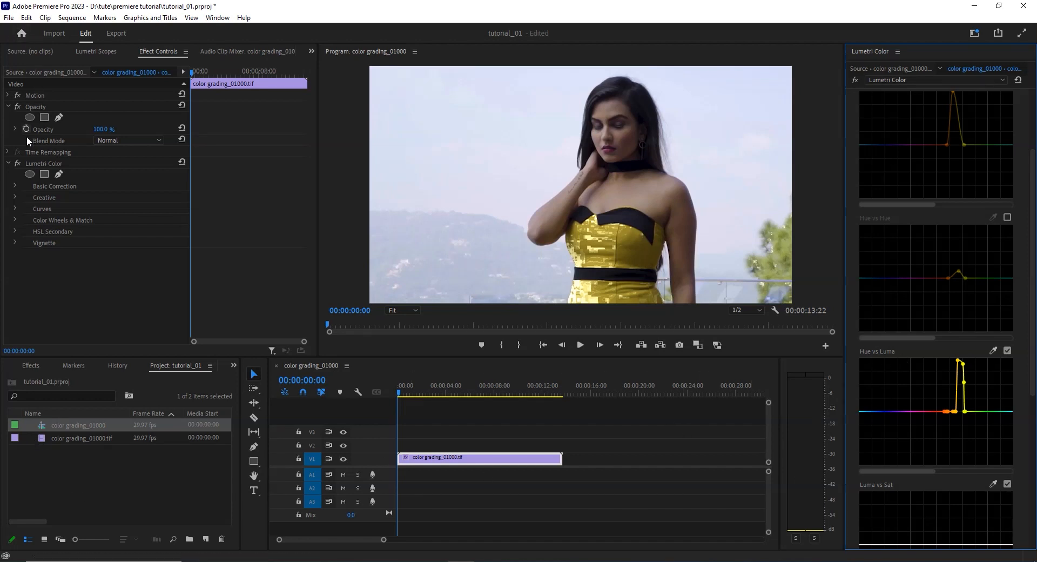
Delete the Lumetri Color effect from the clip.
click(36, 163)
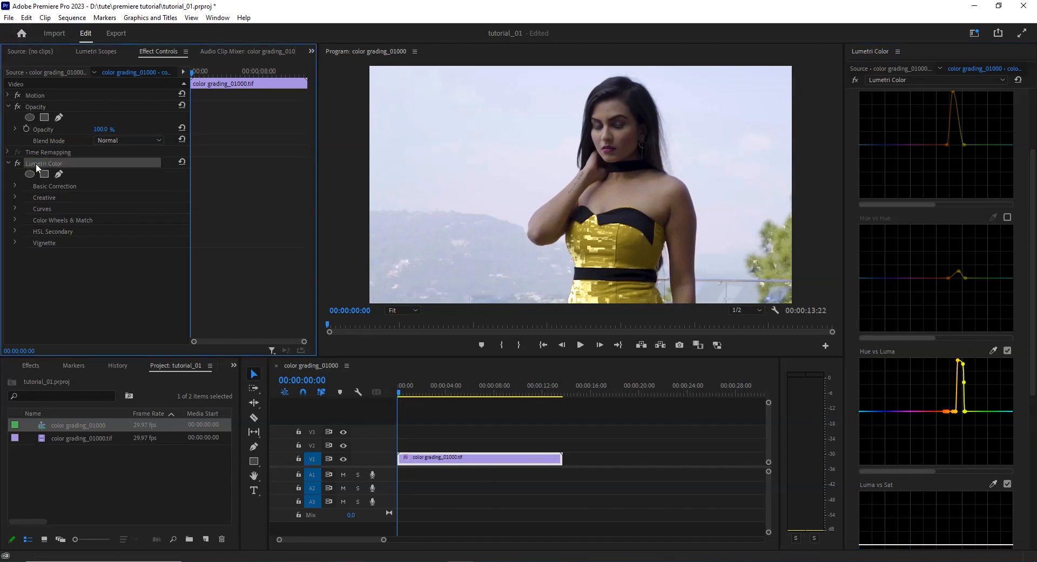
key(Delete)
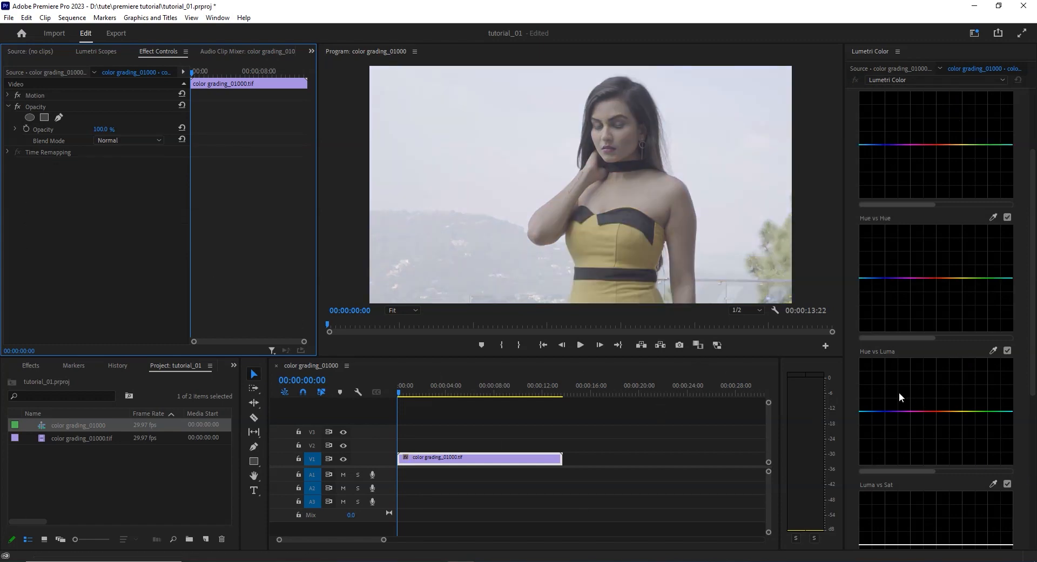
Sample two dress tones for the Luma vs Sat curve and raise the middle point of each to the curve's maximum.
scroll(893, 416, down, 3)
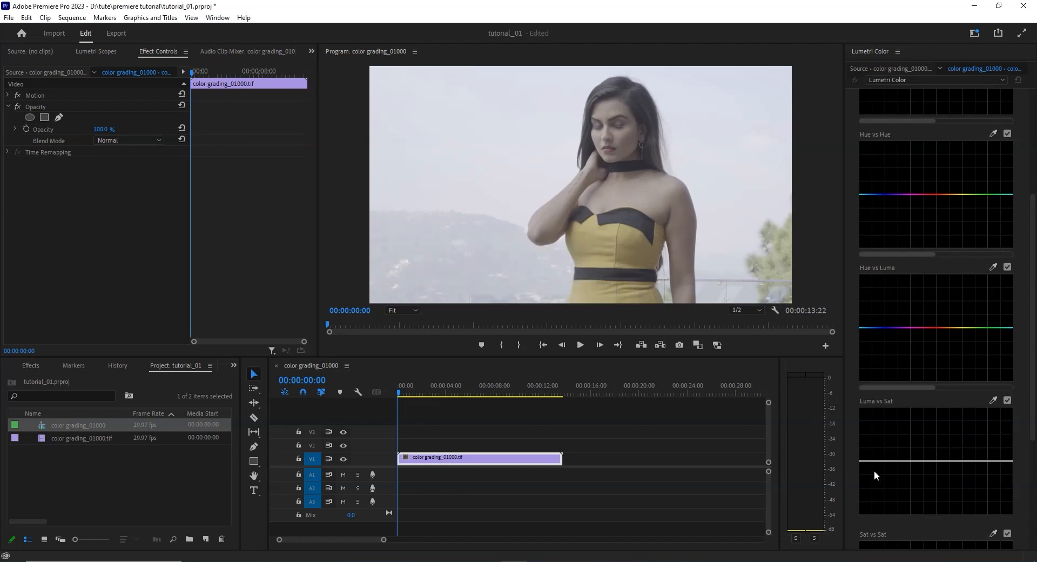
click(992, 401)
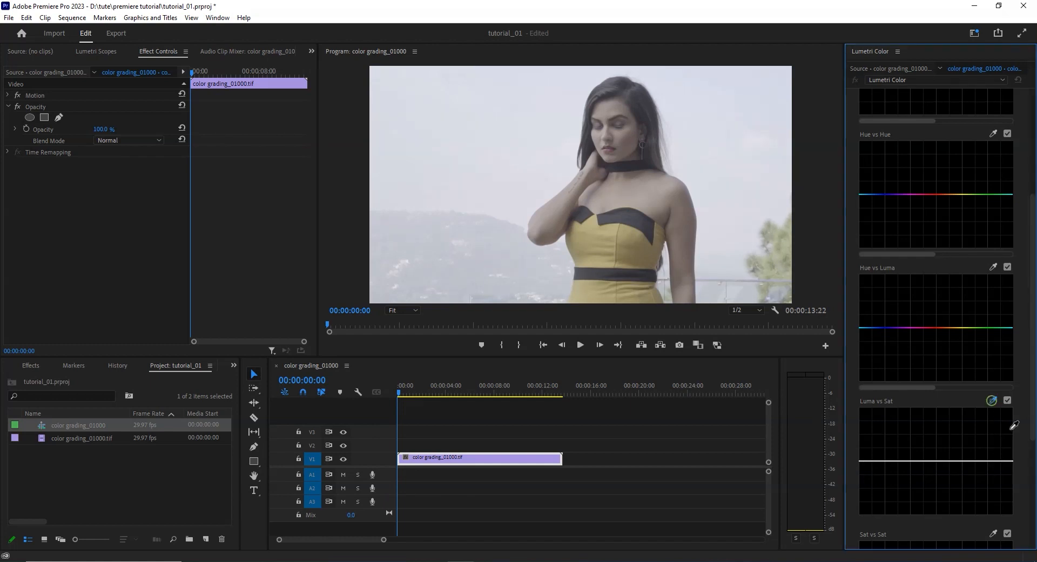
click(604, 242)
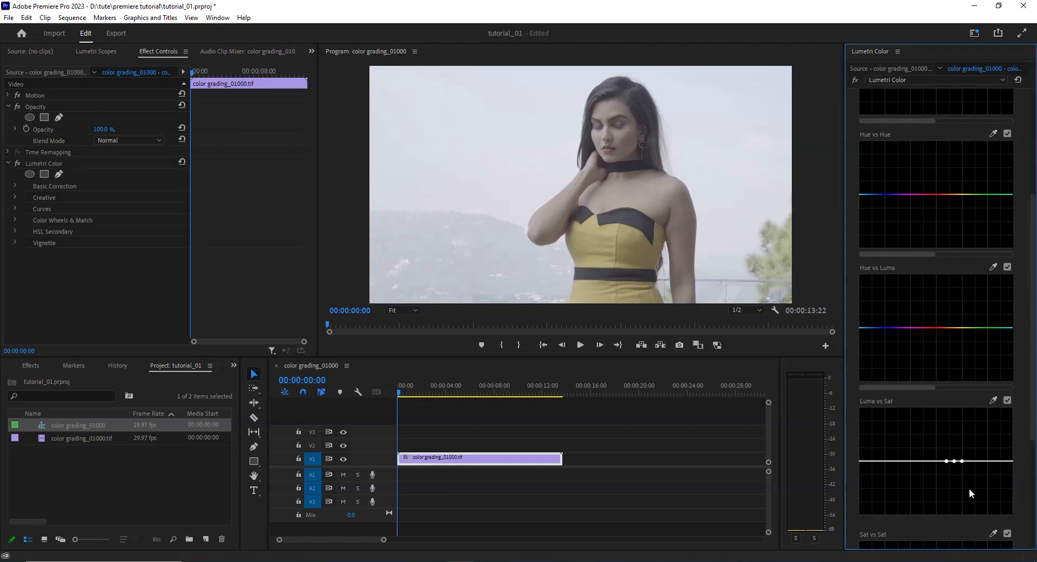
drag(955, 463, 965, 398)
key(ctrl+z)
click(992, 400)
click(628, 260)
drag(924, 460, 919, 406)
drag(955, 460, 951, 396)
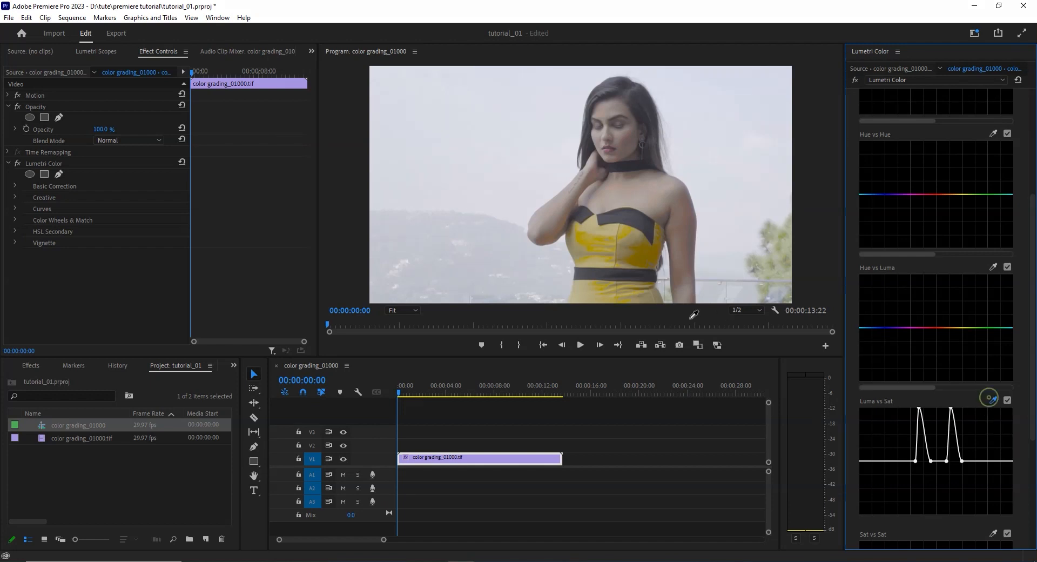
Add two more dress tones to the Luma vs Sat curve and raise their points to the maximum, making four peaks.
click(940, 461)
drag(939, 461, 935, 408)
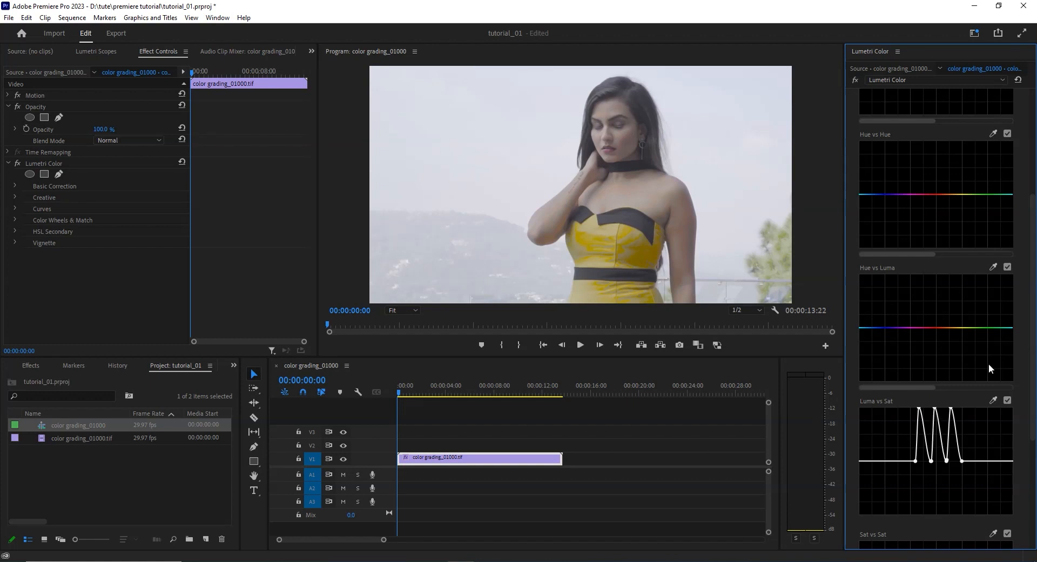
click(993, 400)
click(580, 295)
drag(967, 460, 968, 390)
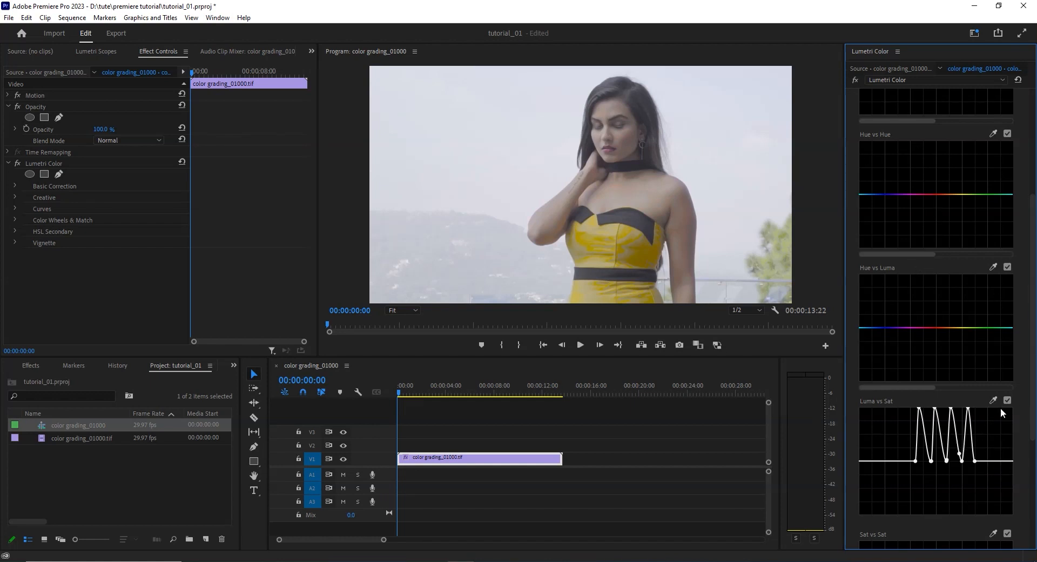
Sample the skin for the Sat vs Sat curve and pull the low-saturation range to the minimum to desaturate the skin and background.
scroll(947, 447, down, 5)
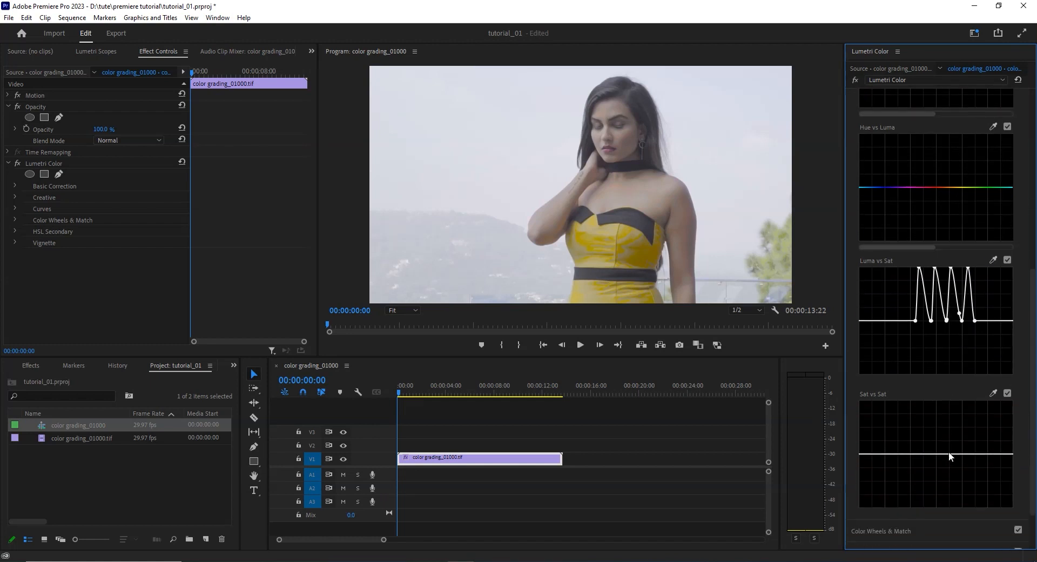
scroll(949, 454, down, 1)
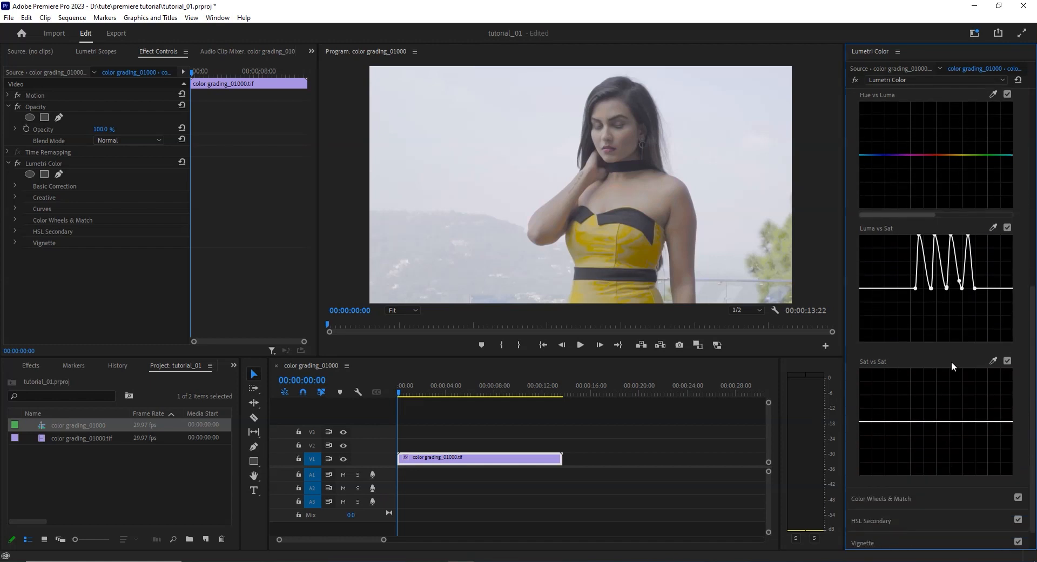
click(993, 361)
click(611, 188)
drag(866, 420, 882, 474)
drag(881, 471, 890, 378)
drag(889, 356, 889, 504)
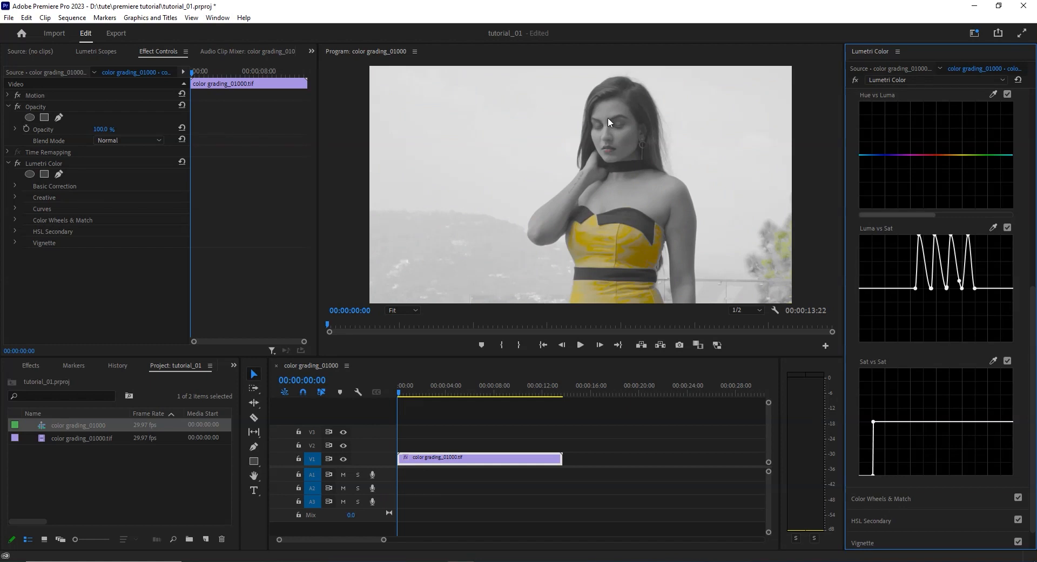